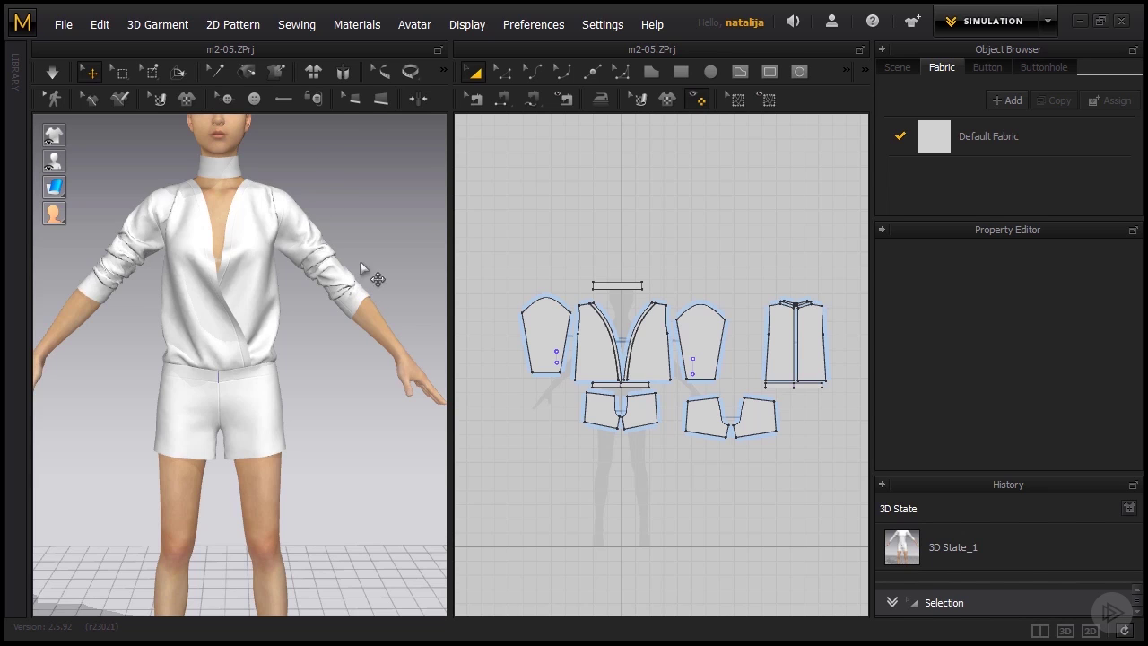
# Step: Run the simulation and inspect the avatar's left sleeve and its hem from the front, side and back
pyautogui.click(355, 227)
pyautogui.press('space')
pyautogui.moveTo(357, 230); pyautogui.dragTo(374, 325, button='right')
pyautogui.click(379, 308)
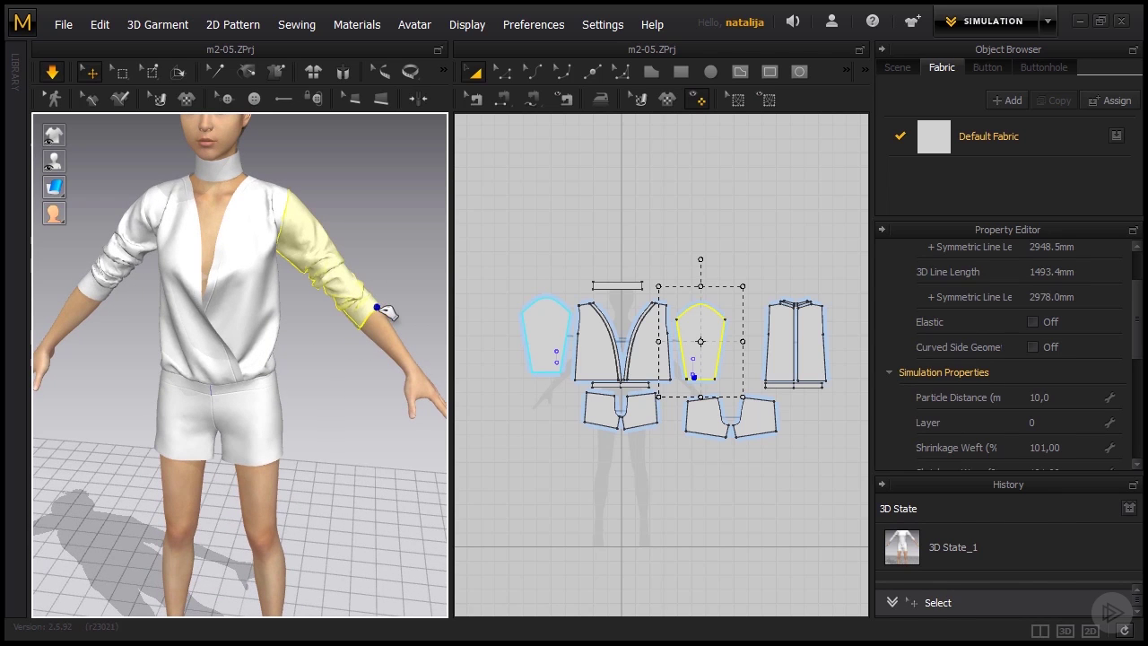
pyautogui.click(363, 377)
pyautogui.moveTo(363, 377); pyautogui.dragTo(296, 316, button='right')
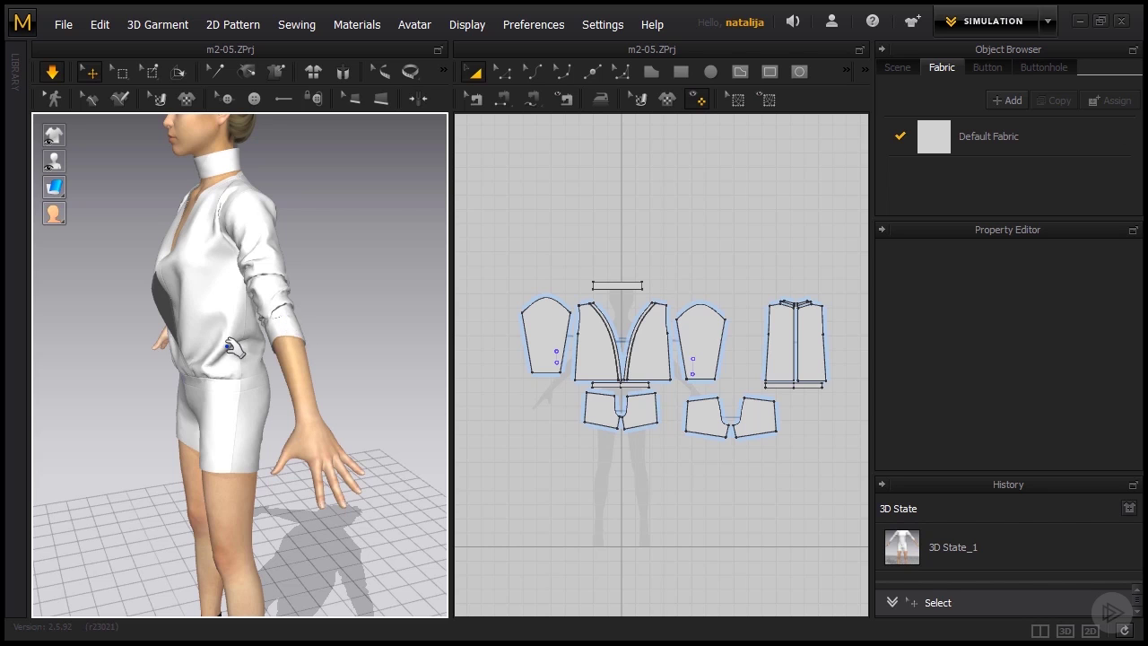
pyautogui.moveTo(266, 385); pyautogui.dragTo(287, 323, button='right')
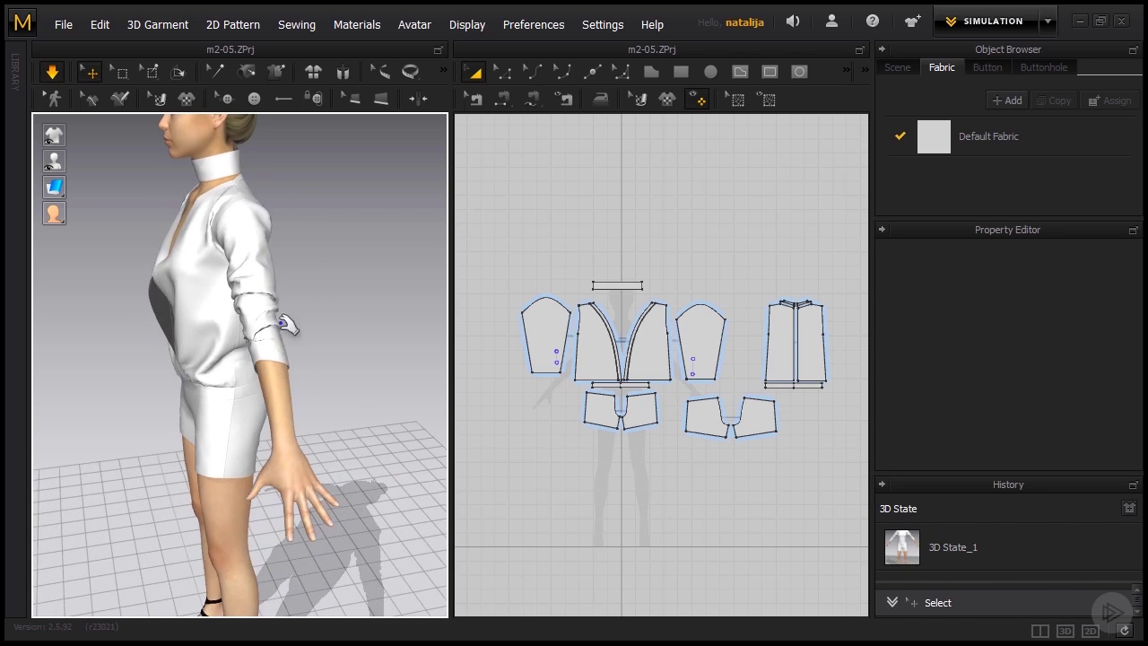
pyautogui.click(269, 310)
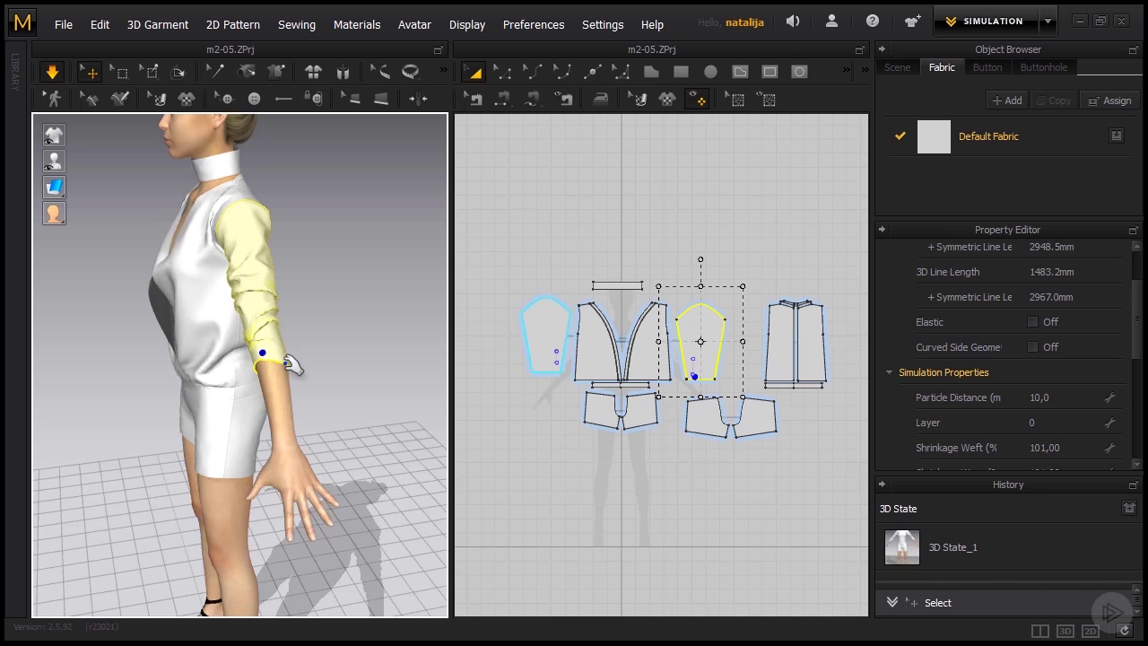
pyautogui.moveTo(302, 367); pyautogui.dragTo(179, 339, button='right')
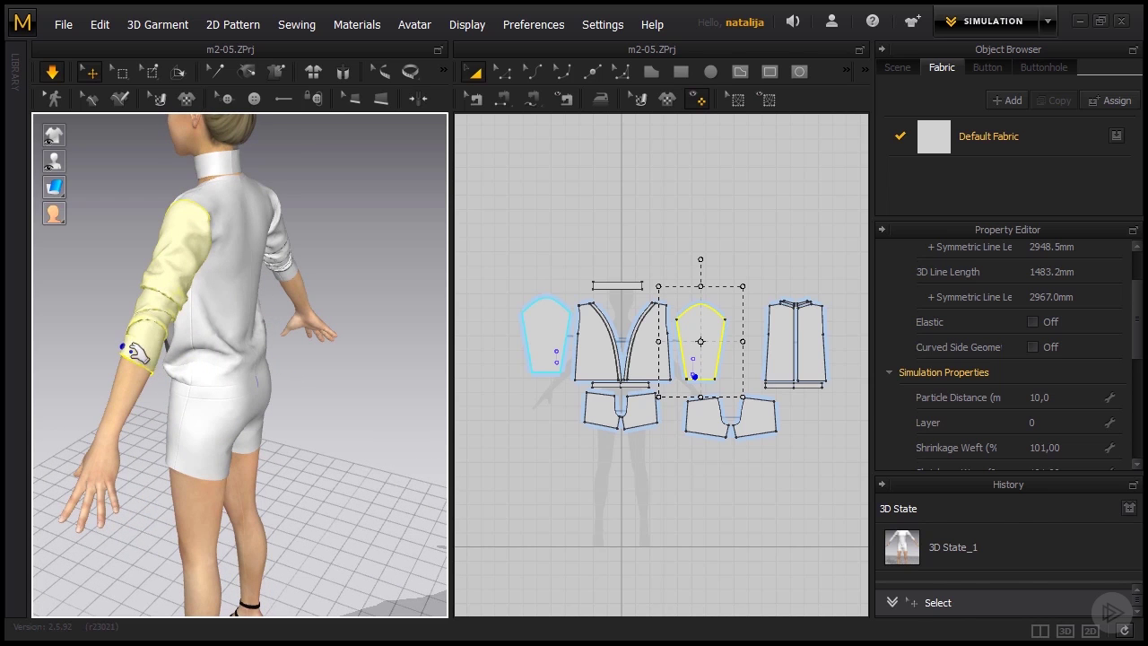
pyautogui.moveTo(133, 399); pyautogui.dragTo(339, 367, button='right')
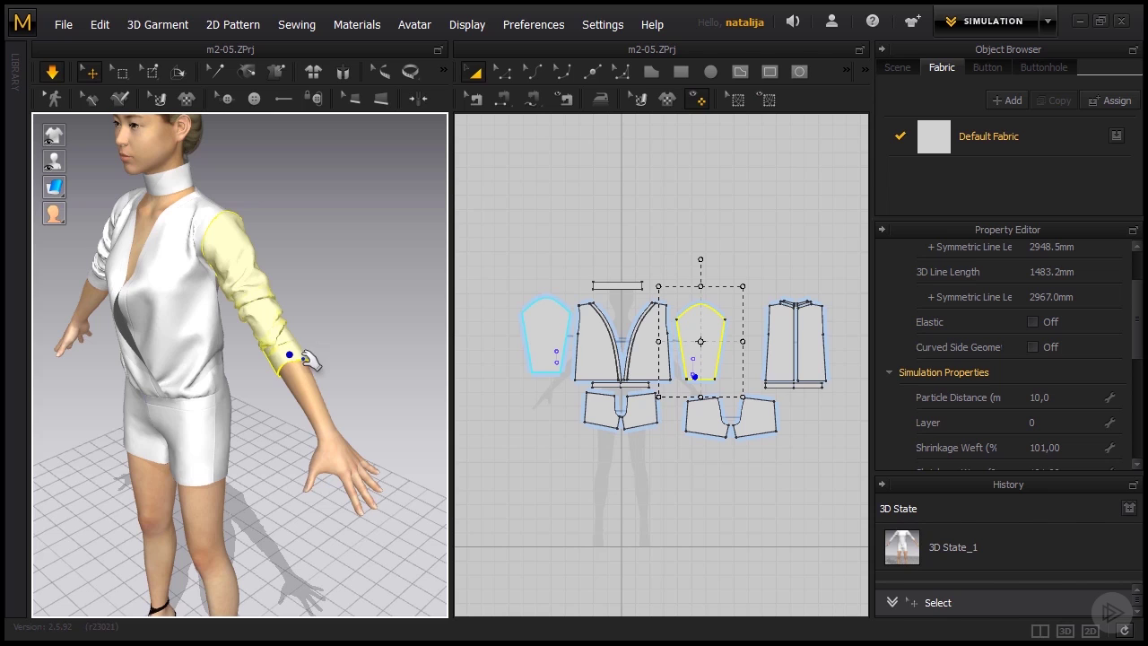
# Step: Pin a point at the left sleeve's hem and pull it up and away from the forearm
pyautogui.press('space')
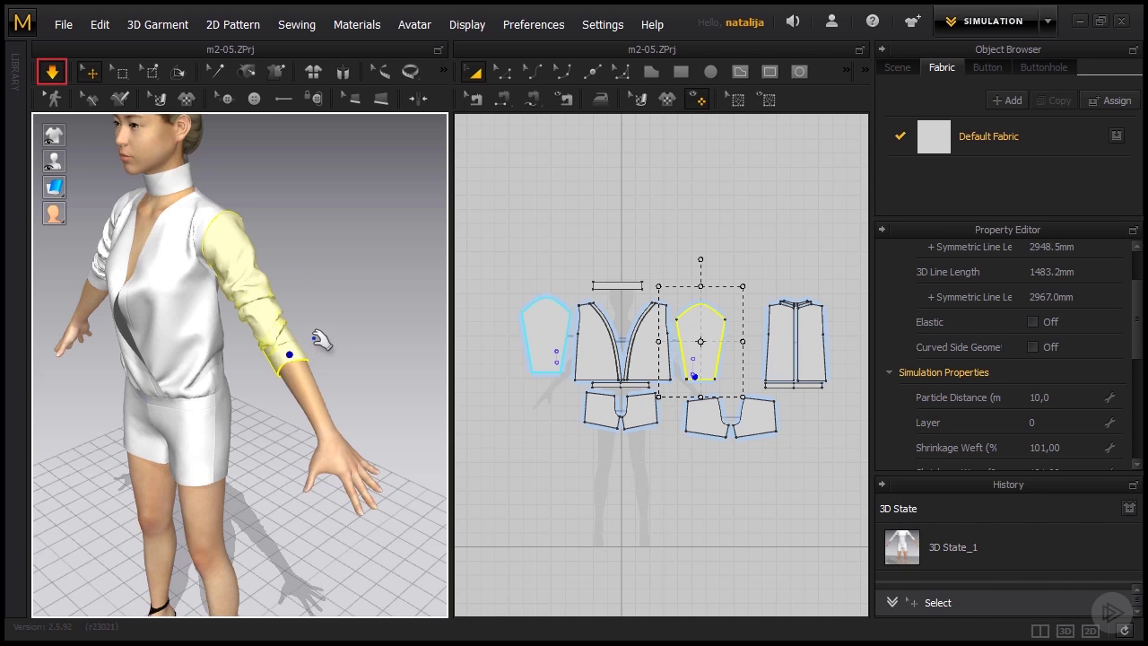
pyautogui.press('space')
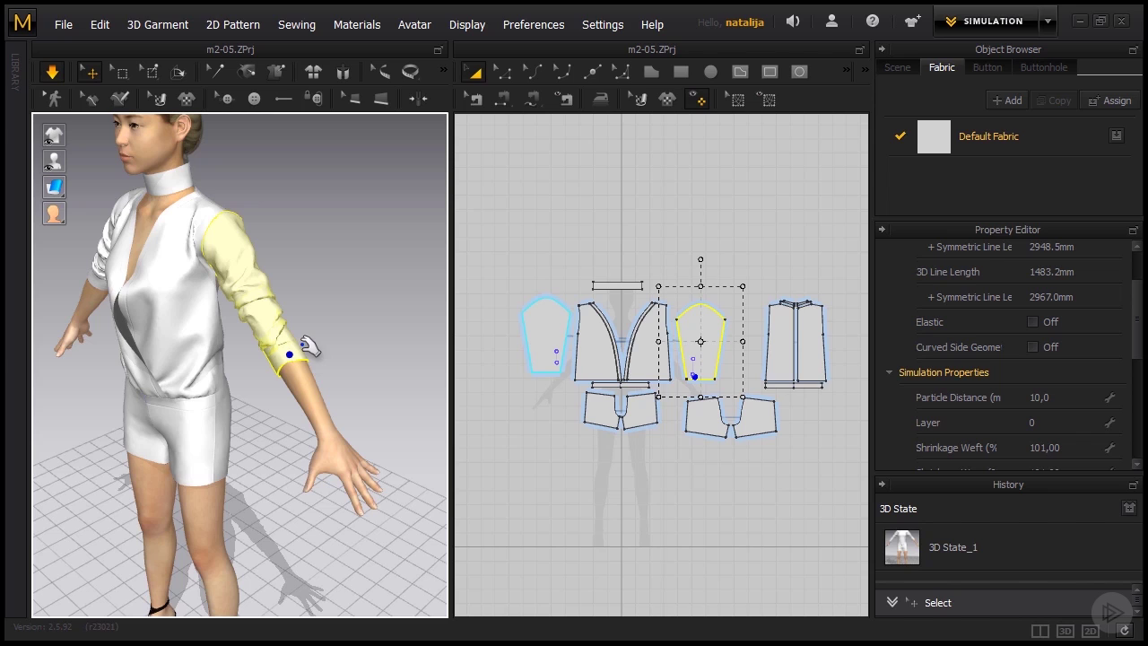
pyautogui.click(310, 359)
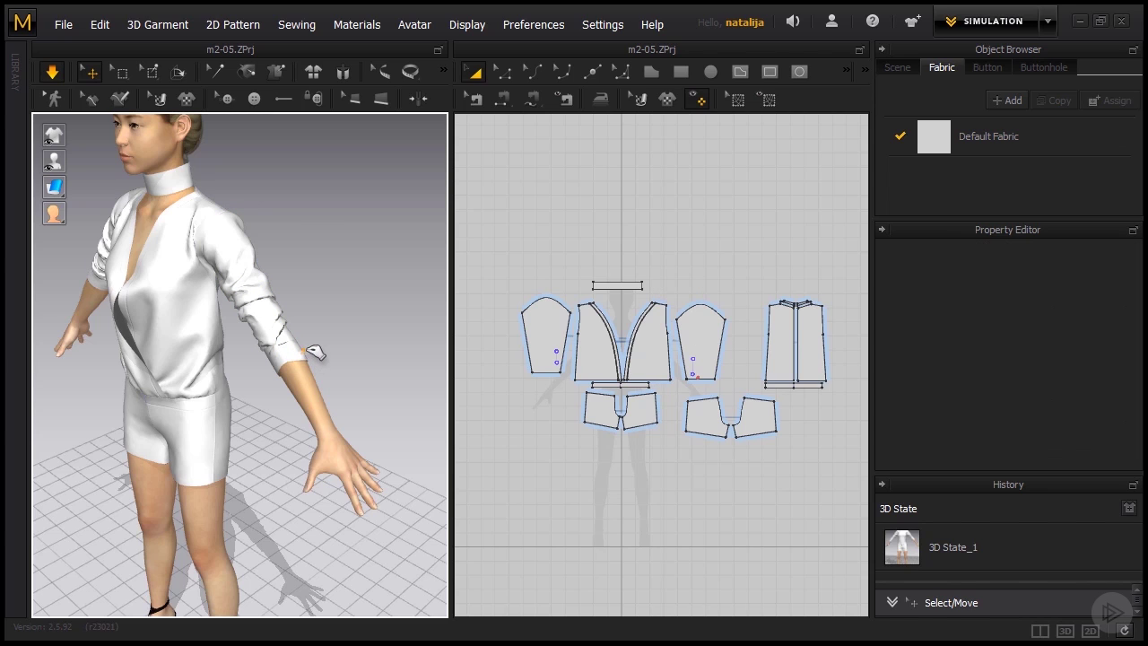
pyautogui.moveTo(317, 338); pyautogui.dragTo(323, 328)
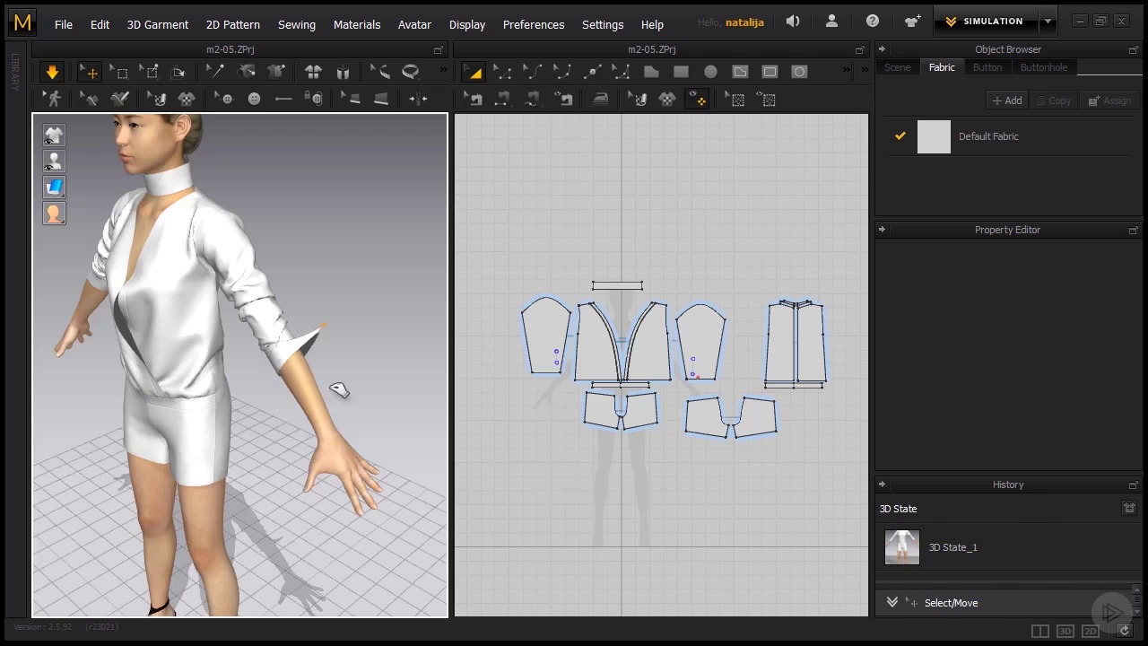
pyautogui.moveTo(340, 393); pyautogui.dragTo(329, 419, button='right')
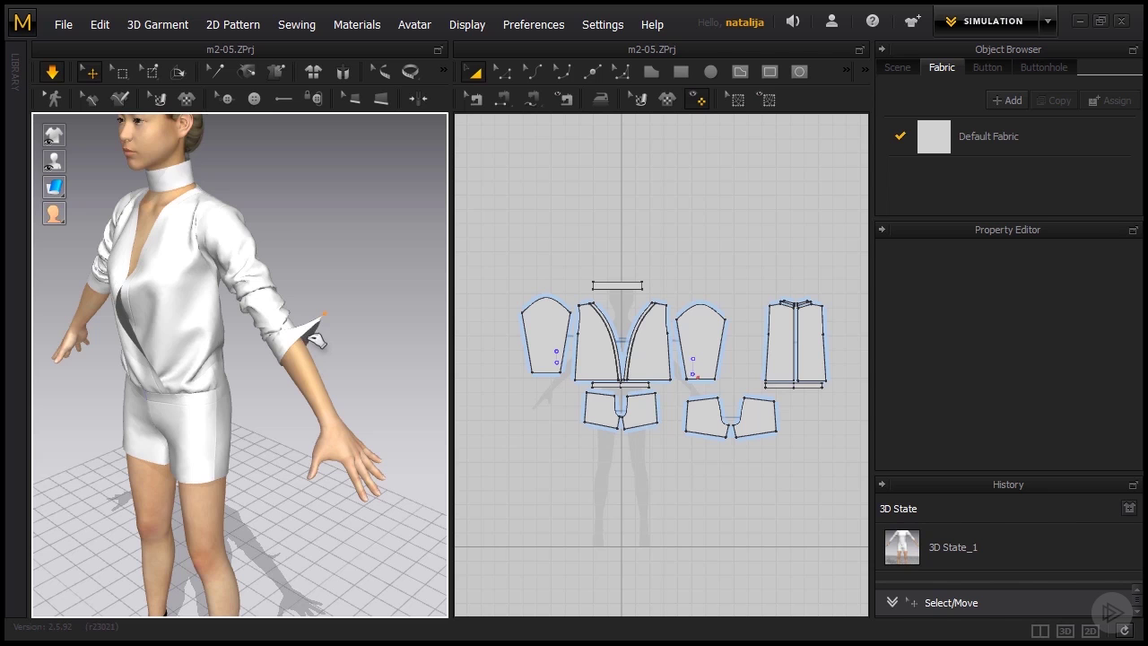
pyautogui.moveTo(292, 392); pyautogui.dragTo(346, 381, button='right')
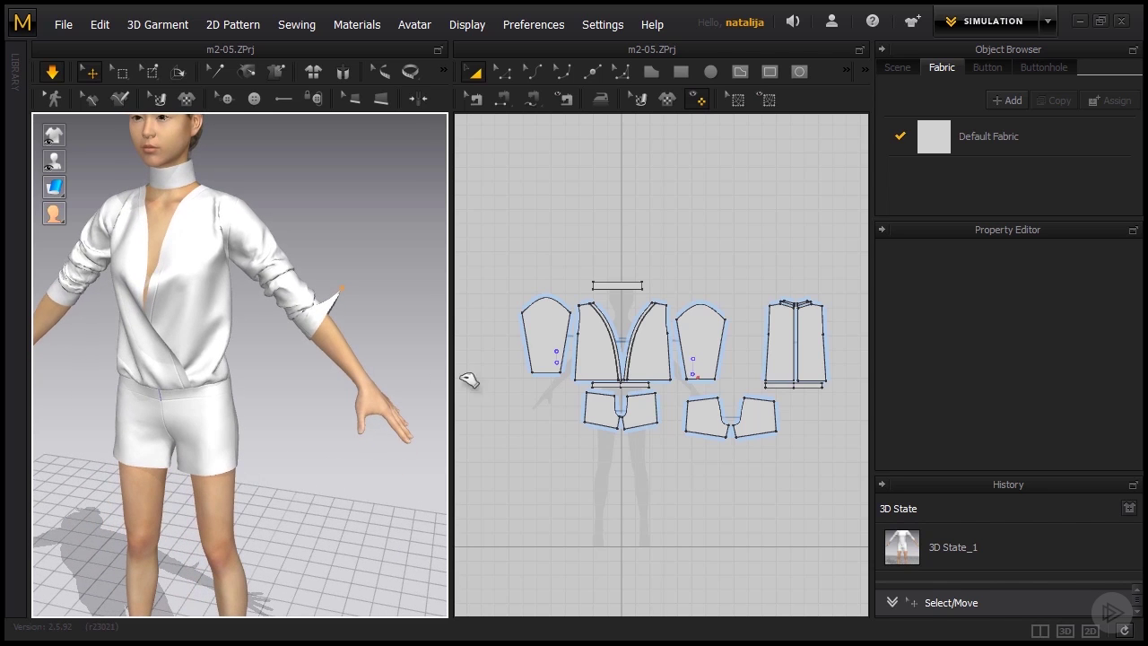
# Step: Draw a short horizontal internal line about 21 mm long inside the left sleeve pattern, just above its hem
pyautogui.click(740, 72)
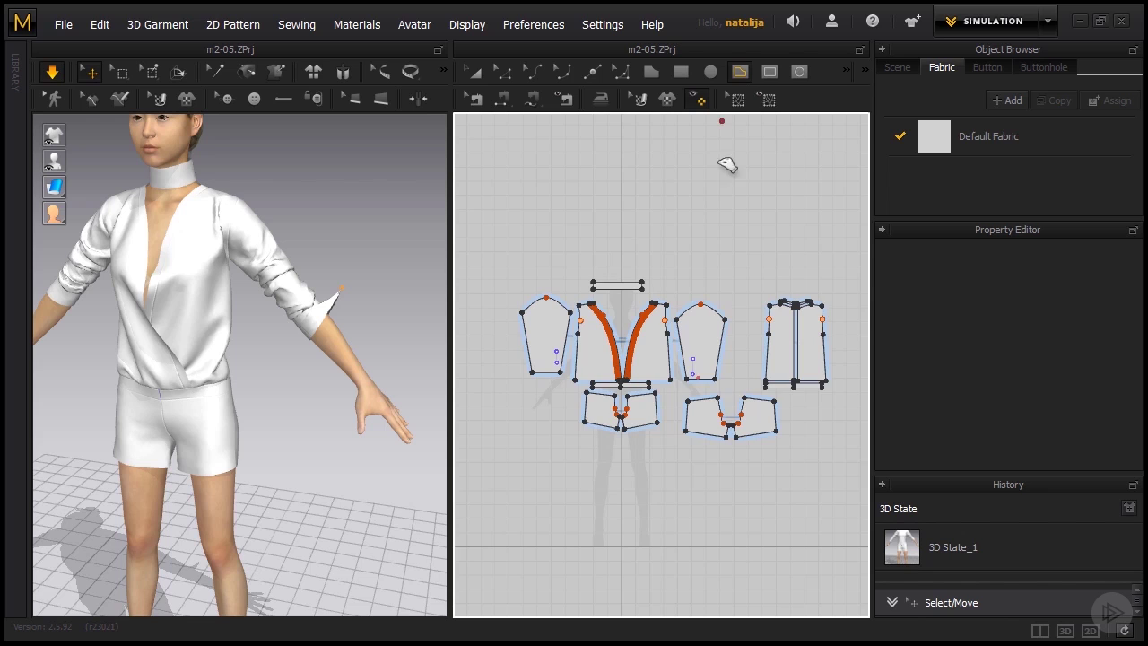
pyautogui.scroll(4, 723, 383)
pyautogui.scroll(5, 713, 368)
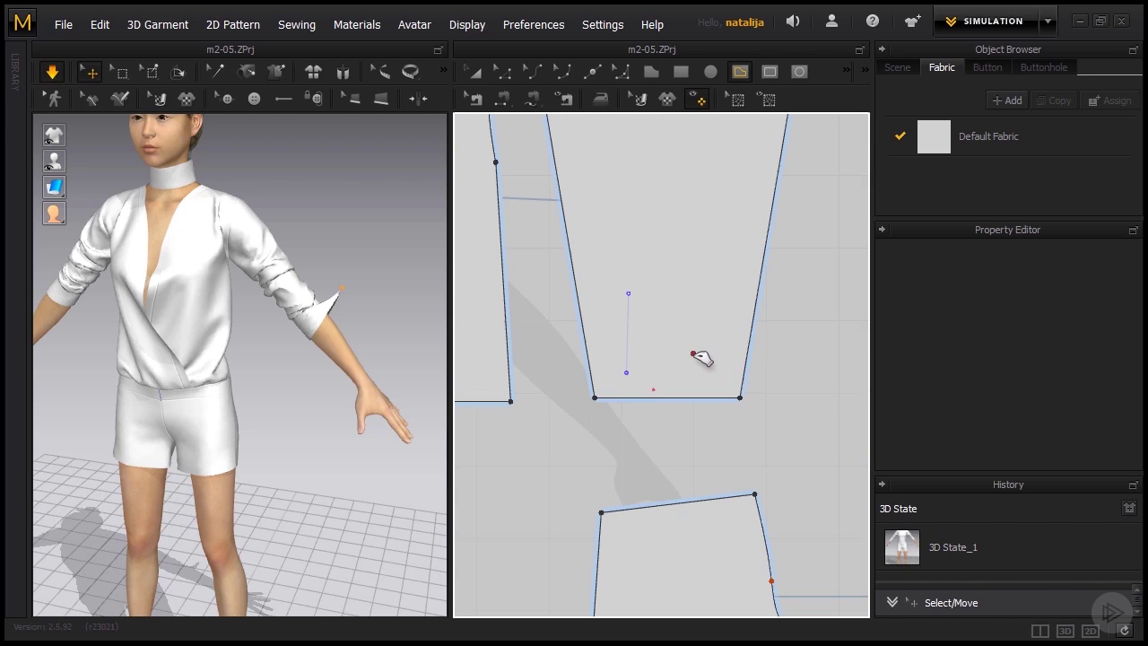
pyautogui.scroll(2, 679, 328)
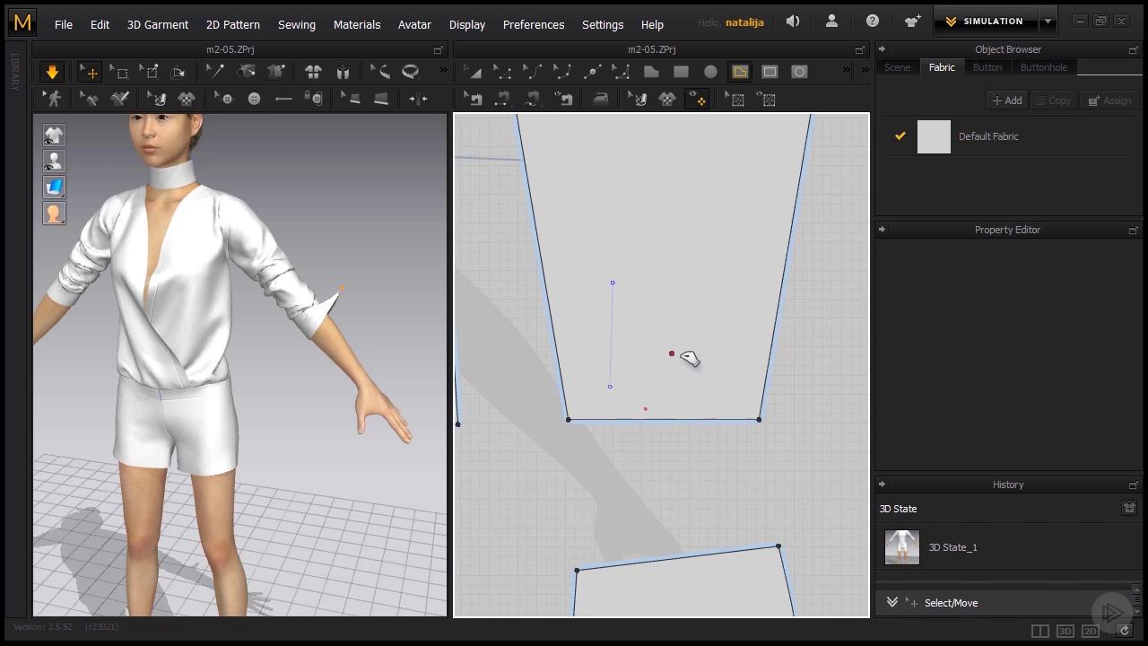
pyautogui.click(672, 353)
pyautogui.doubleClick(693, 354)
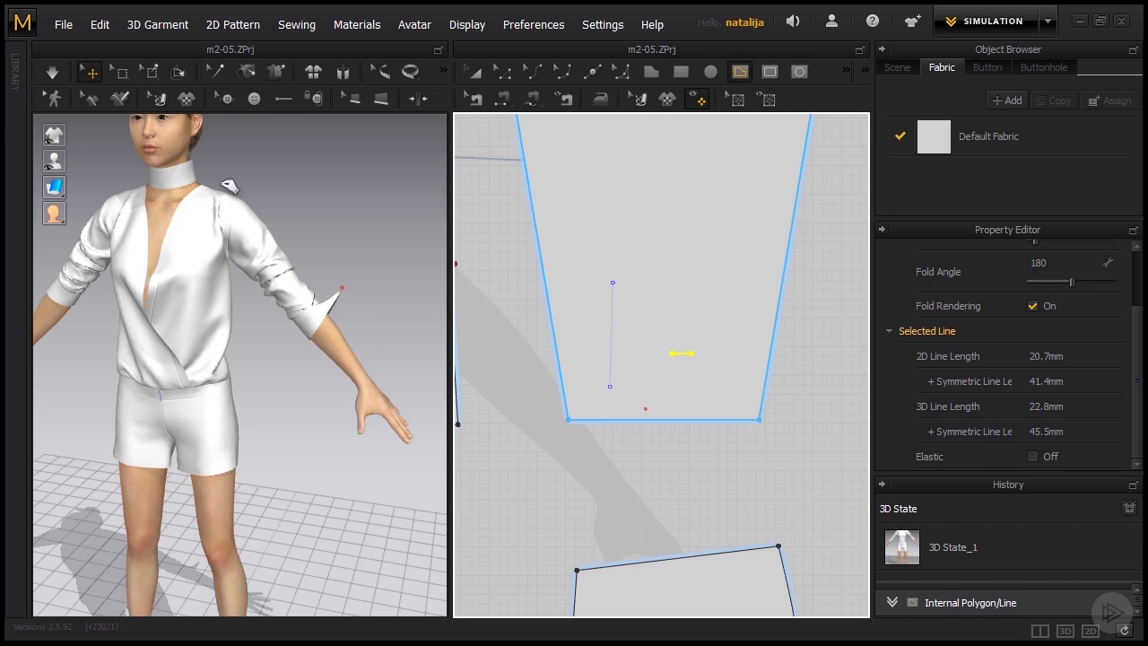
pyautogui.moveTo(332, 355); pyautogui.dragTo(223, 397, button='right')
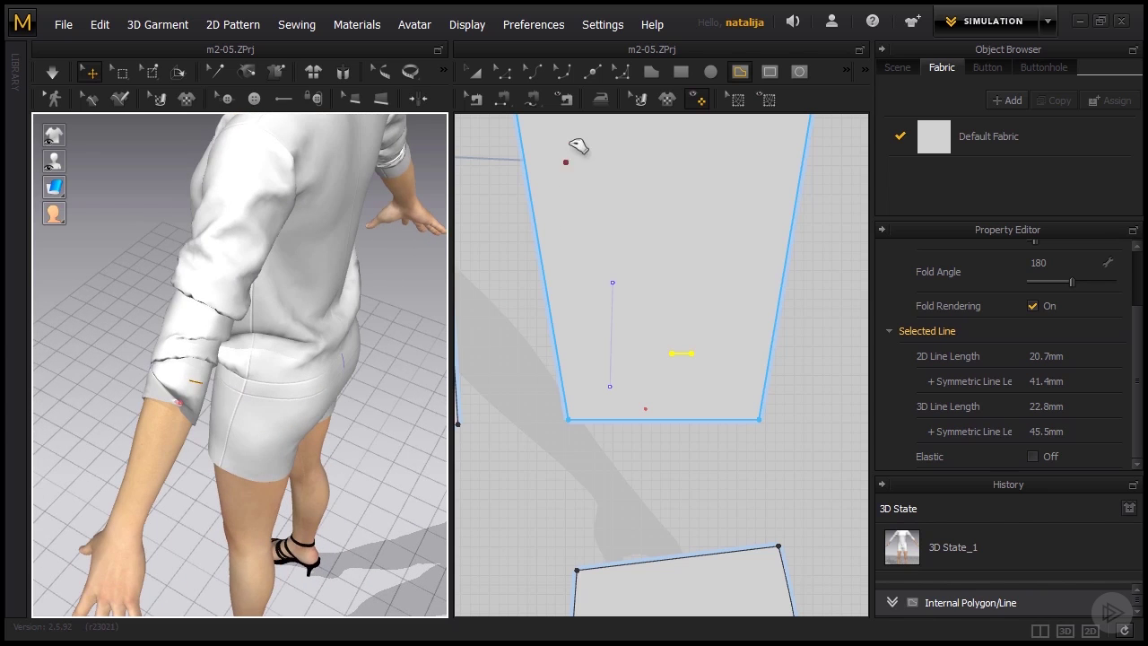
# Step: Shift the sleeve's internal line sideways in the pattern until it sits above the pinned hem point
pyautogui.click(505, 74)
pyautogui.click(695, 351)
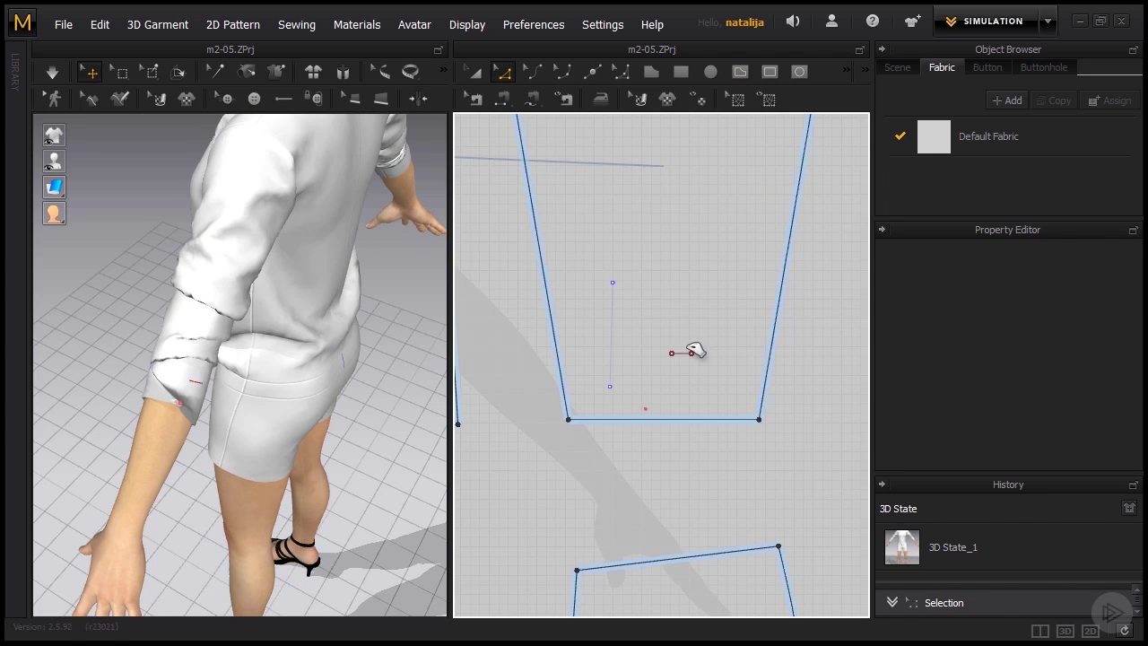
pyautogui.click(686, 353)
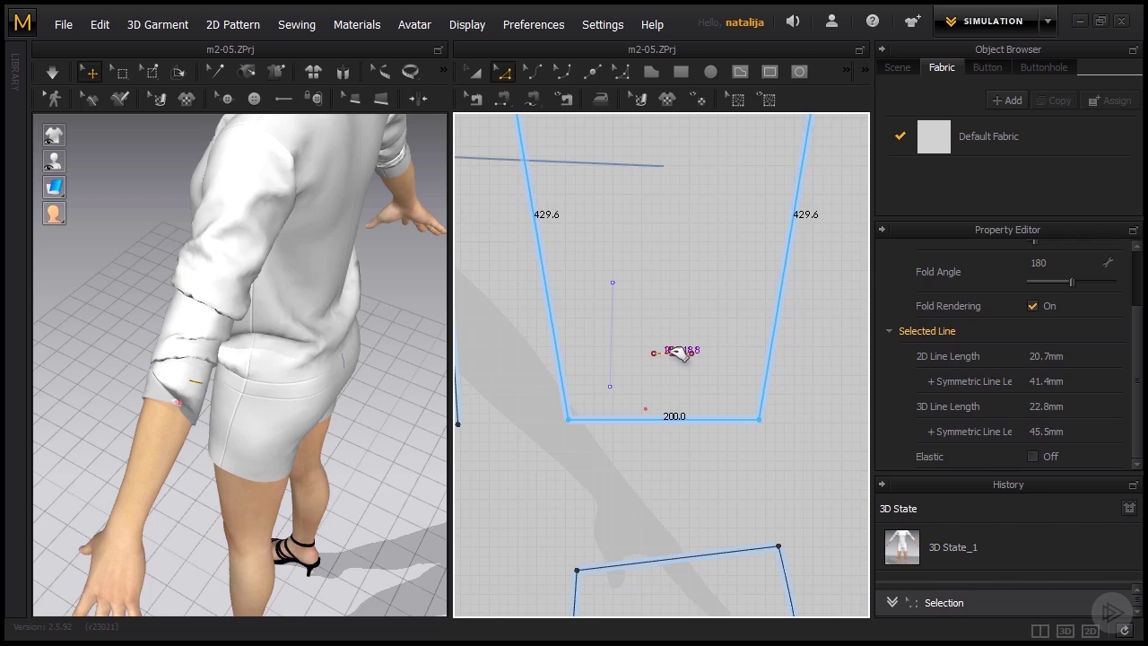
pyautogui.moveTo(671, 352); pyautogui.dragTo(672, 352)
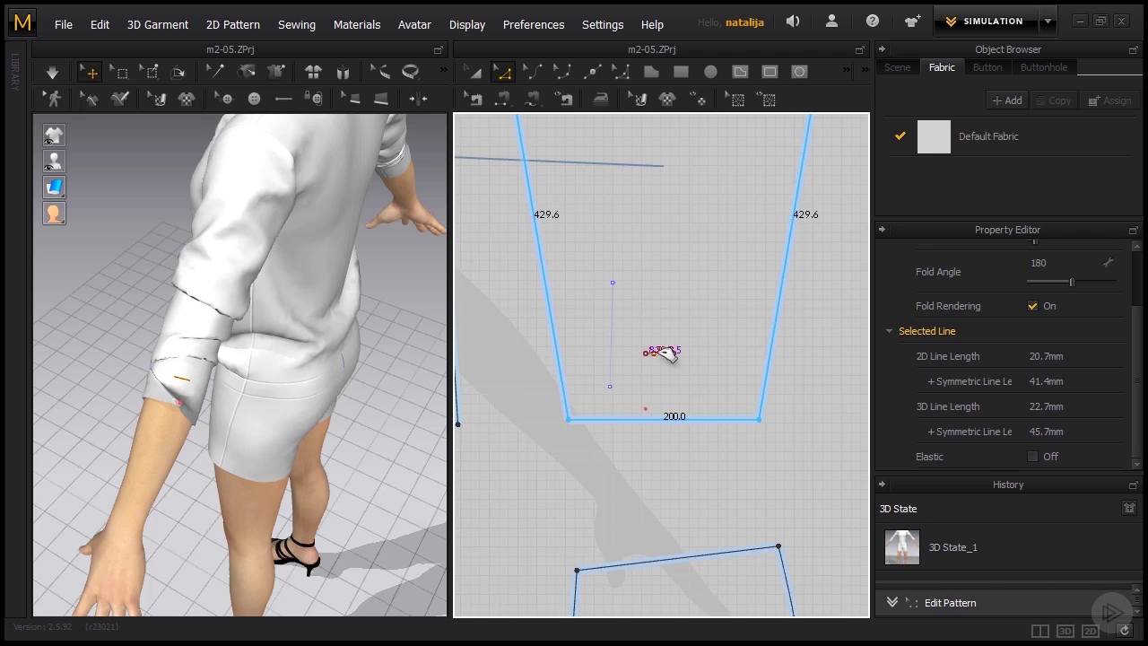
pyautogui.moveTo(284, 439); pyautogui.dragTo(299, 333, button='right')
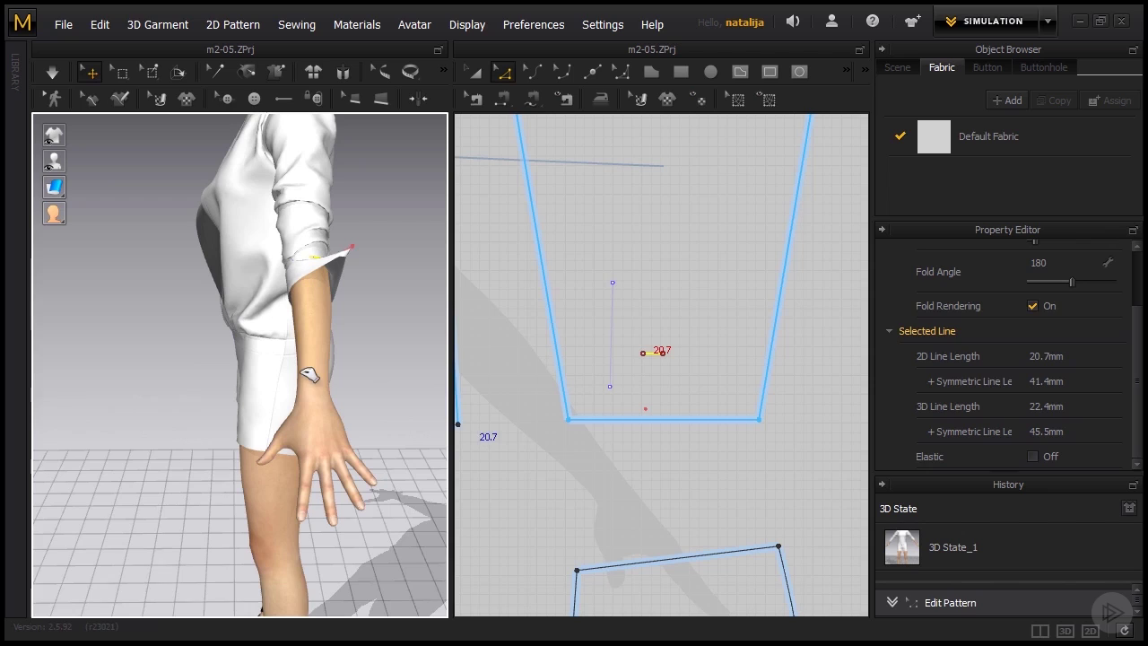
# Step: Shorten the sleeve's internal line to about 17.4 mm by moving one of its endpoints inward
pyautogui.click(683, 364)
pyautogui.scroll(3, 677, 375)
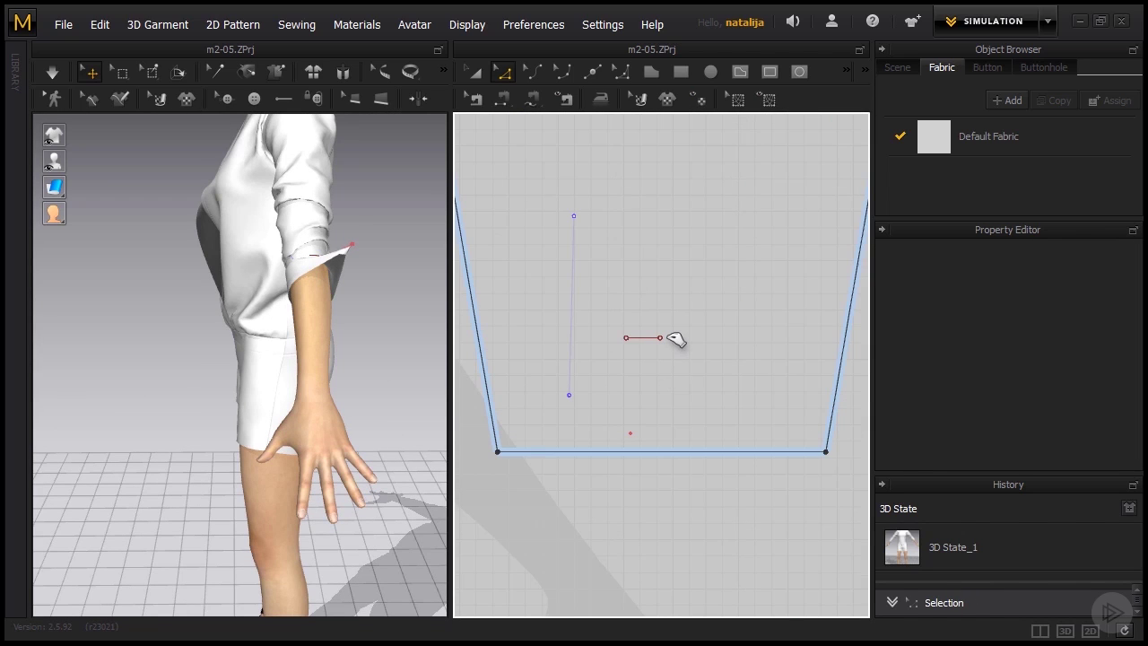
pyautogui.moveTo(664, 339); pyautogui.dragTo(657, 337)
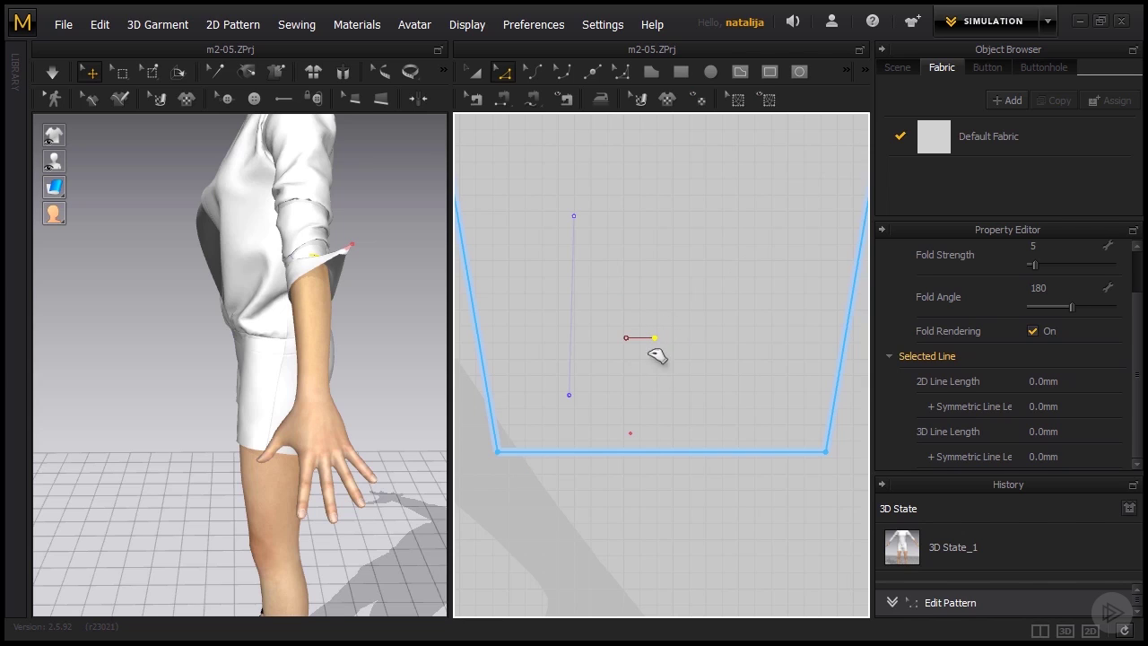
# Step: Draw a long narrow rectangular pattern about 17.5 mm wide, extending downward from just below the sleeve's internal line
pyautogui.click(687, 74)
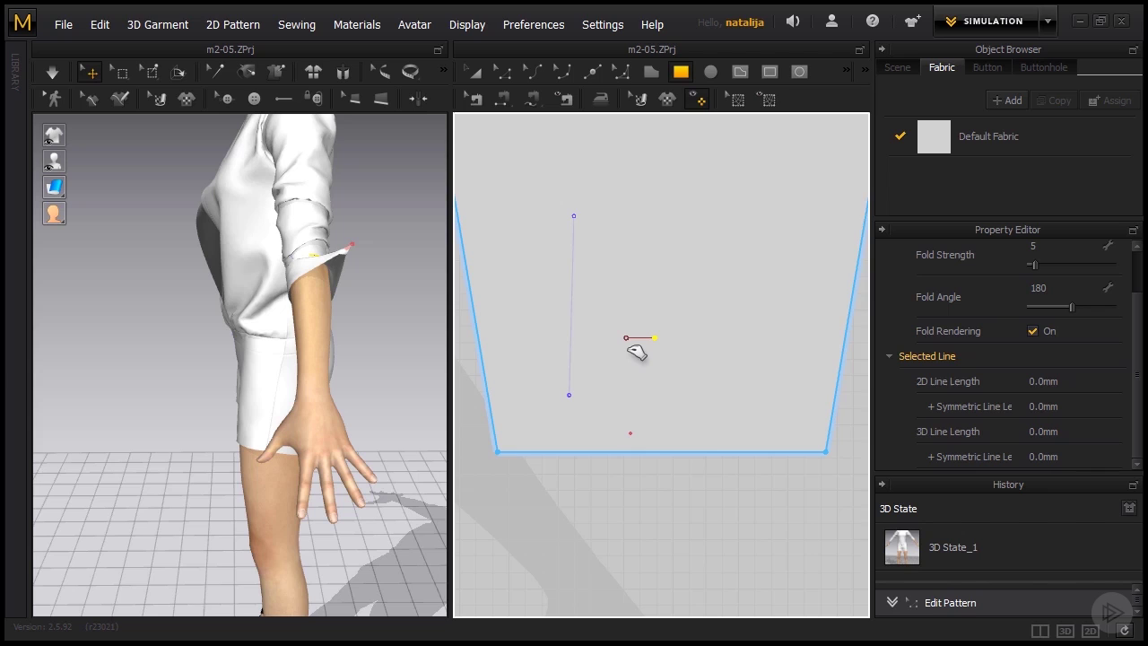
pyautogui.moveTo(627, 347); pyautogui.dragTo(656, 576)
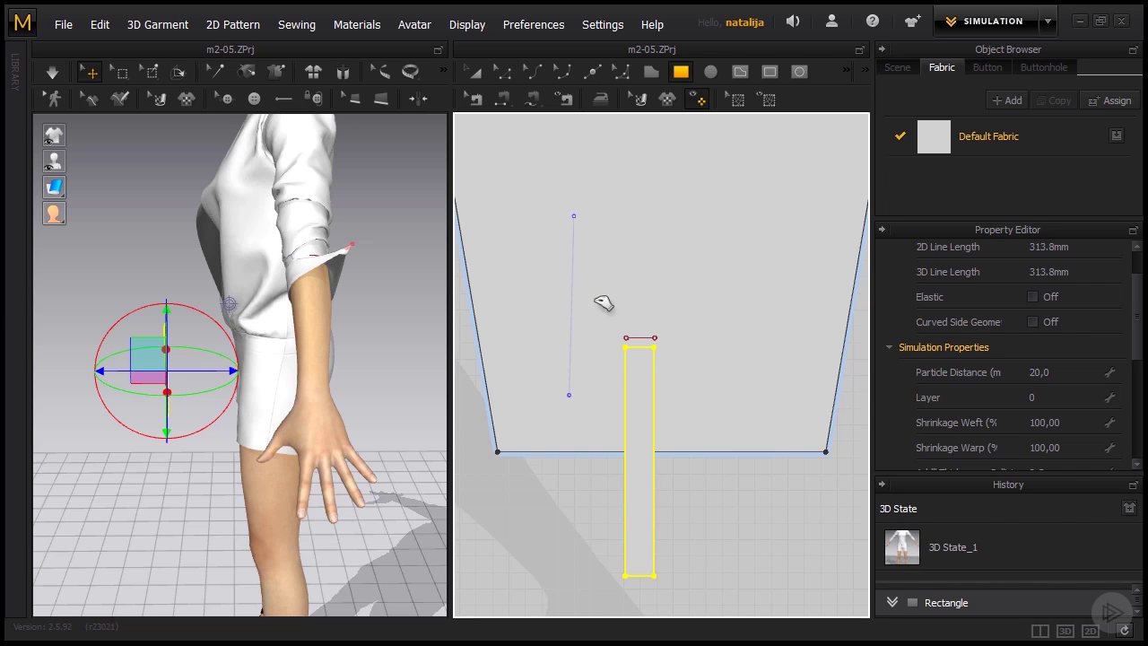
pyautogui.click(473, 72)
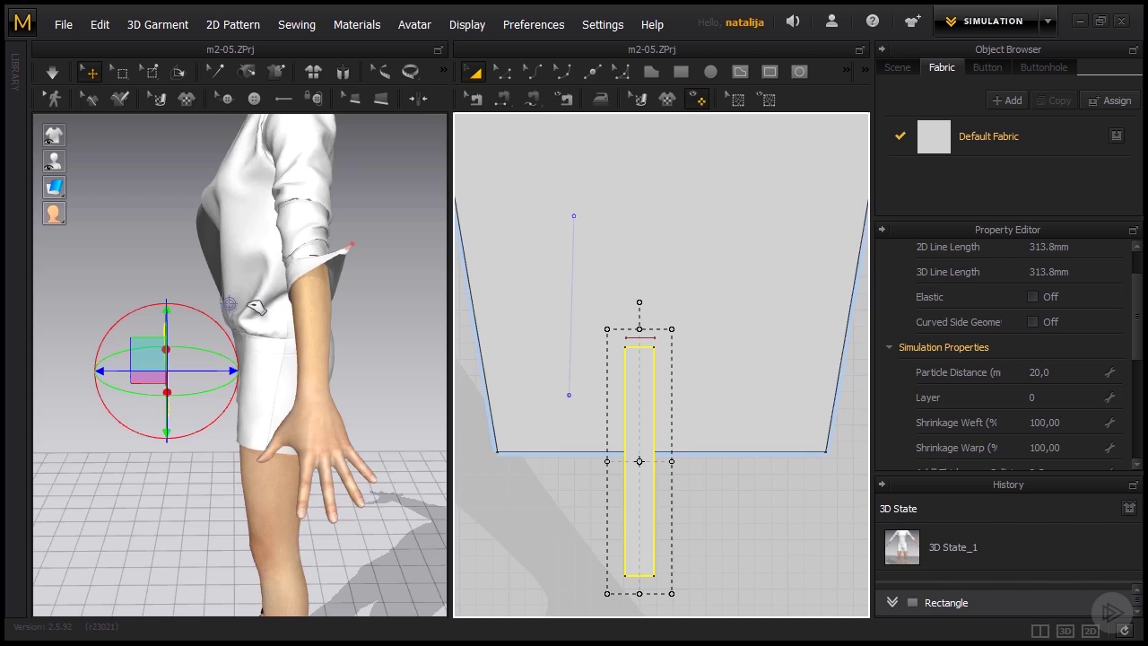
# Step: Move the new strip in 3D across to the avatar's left forearm and raise it towards the sleeve hem
pyautogui.moveTo(236, 368); pyautogui.dragTo(249, 385, button='right')
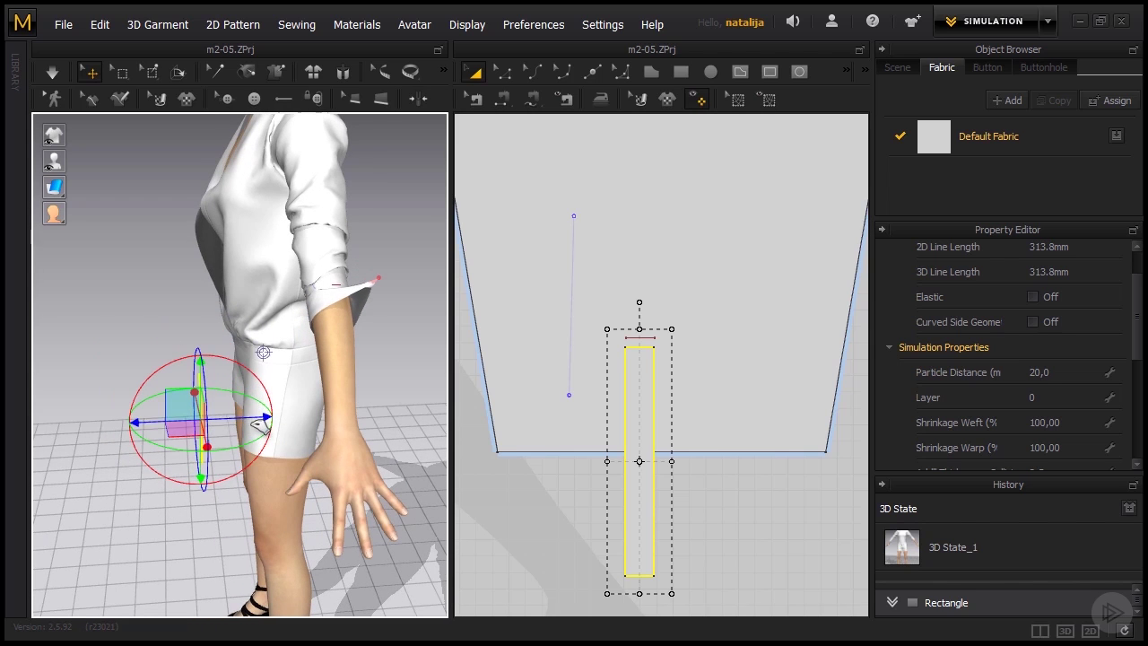
pyautogui.moveTo(267, 422); pyautogui.dragTo(436, 408)
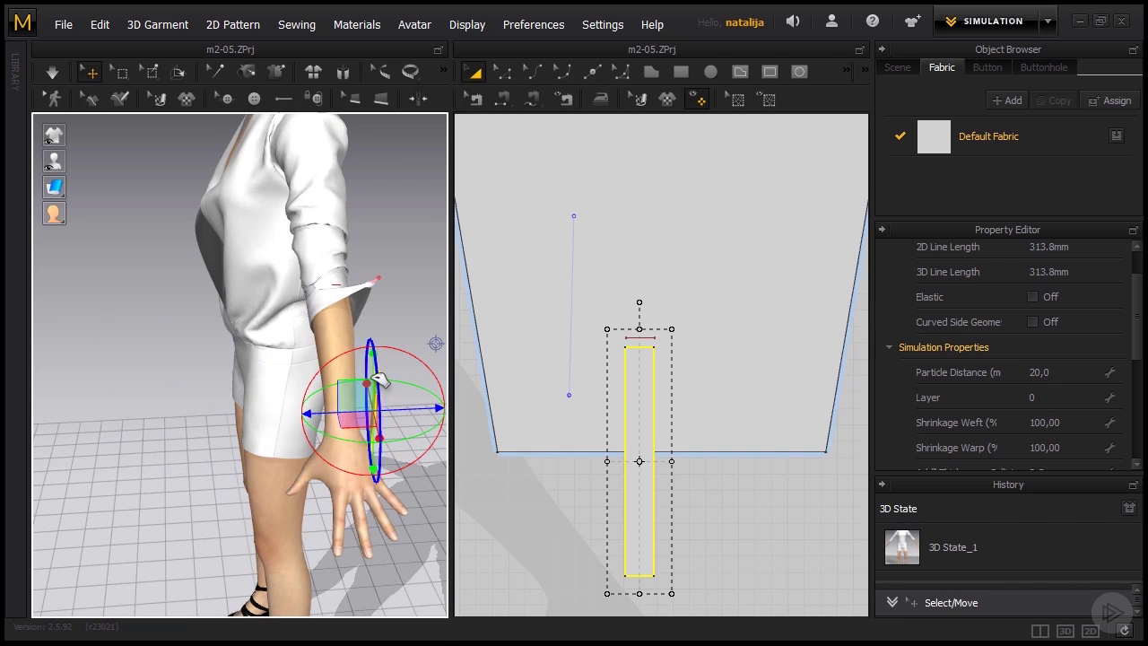
pyautogui.moveTo(383, 381); pyautogui.dragTo(216, 323, button='right')
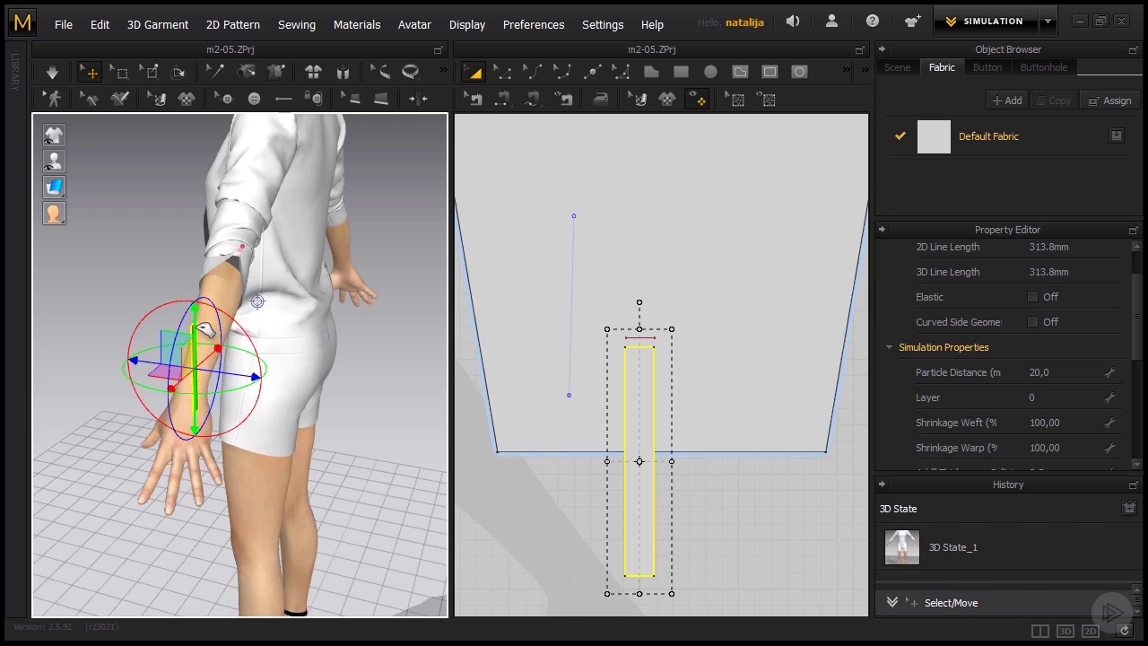
pyautogui.moveTo(197, 301); pyautogui.dragTo(195, 260)
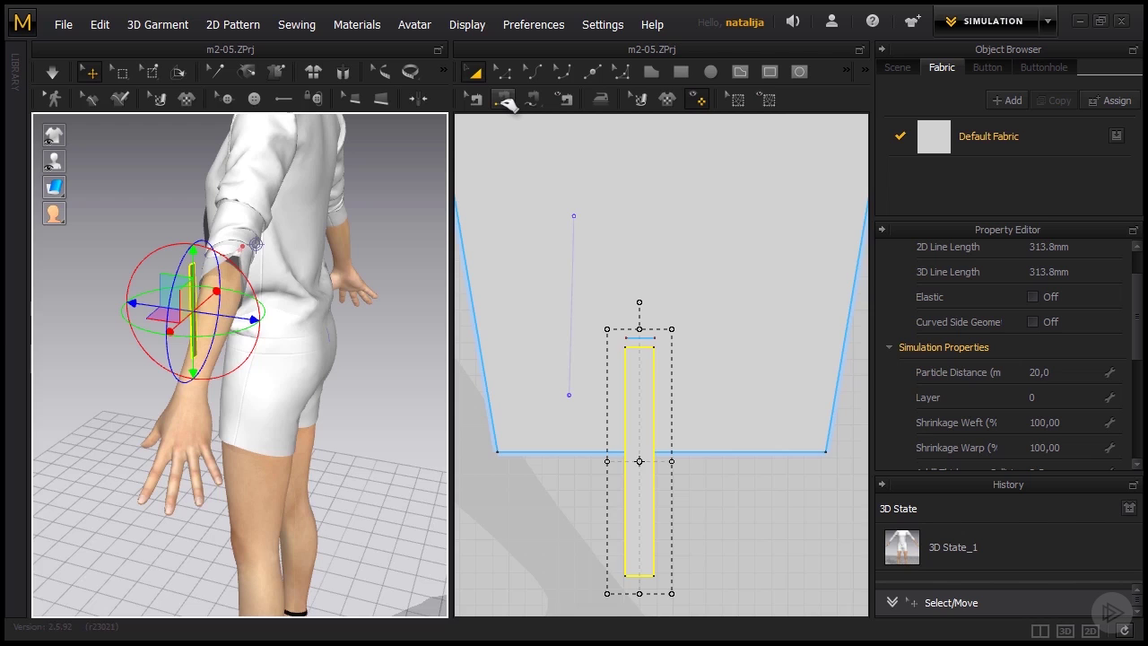
# Step: Sew the sleeve's internal line to the strip's upper short edge with Segment Sewing
pyautogui.click(503, 99)
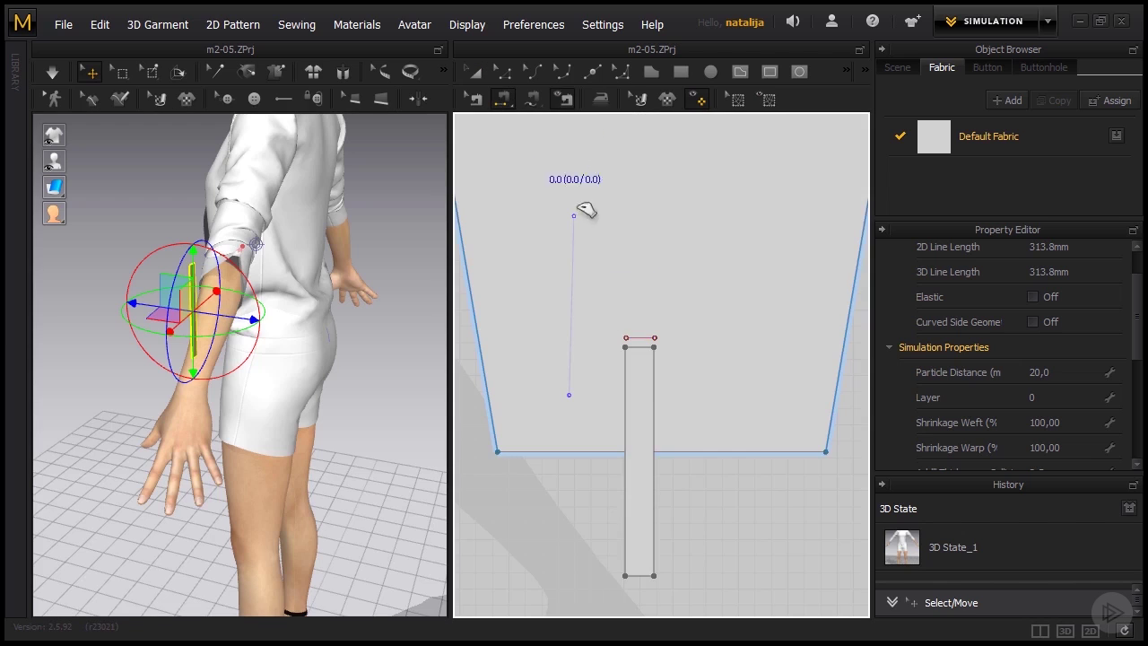
pyautogui.click(638, 341)
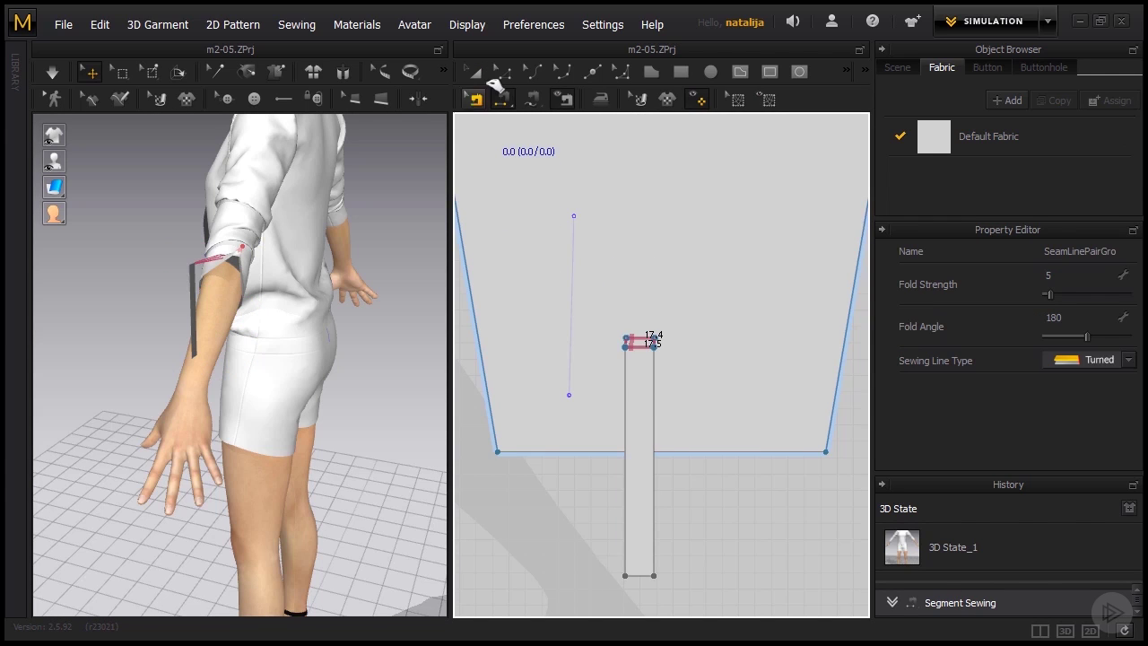
pyautogui.click(474, 72)
# Step: Rotate the strip in 3D to run along the forearm and shift it closer beneath the lifted sleeve hem
pyautogui.scroll(-3, 216, 215)
pyautogui.moveTo(206, 293); pyautogui.dragTo(193, 328, button='right')
pyautogui.moveTo(103, 312); pyautogui.dragTo(290, 300)
pyautogui.moveTo(208, 302); pyautogui.dragTo(206, 261)
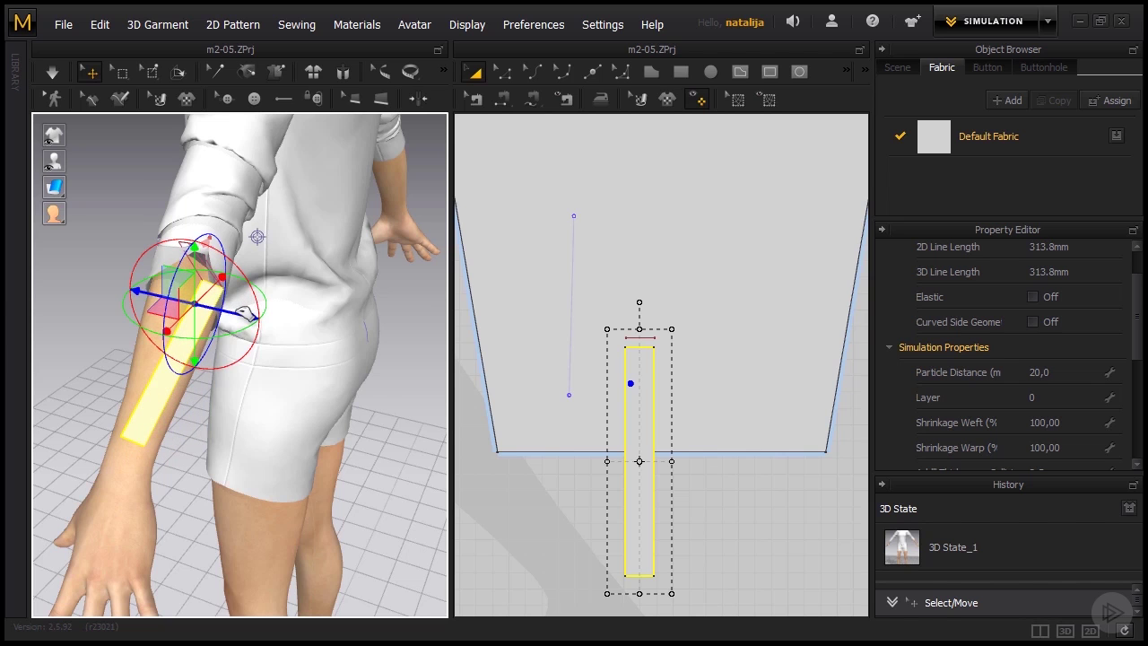
pyautogui.moveTo(238, 309); pyautogui.dragTo(211, 302)
# Step: Fine-tune the strip's 3D rotation to follow the forearm and shift it sideways to fit beneath the sleeve hem
pyautogui.moveTo(213, 345)
pyautogui.mouseDown(button='right')
pyautogui.moveTo(174, 374)
pyautogui.moveTo(218, 307)
pyautogui.moveTo(223, 317)
pyautogui.moveTo(190, 316)
pyautogui.moveTo(204, 304)
pyautogui.moveTo(209, 328)
pyautogui.mouseUp(button='right')
pyautogui.moveTo(80, 124); pyautogui.dragTo(115, 129)
pyautogui.moveTo(133, 169); pyautogui.dragTo(196, 202)
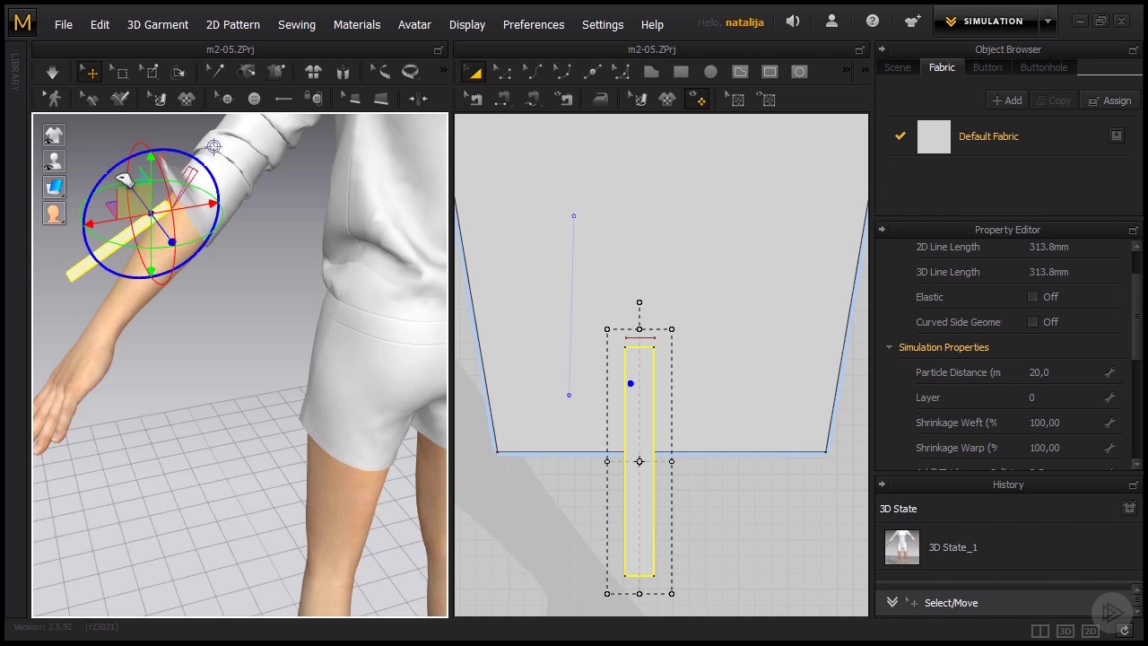
pyautogui.moveTo(122, 171); pyautogui.dragTo(111, 174)
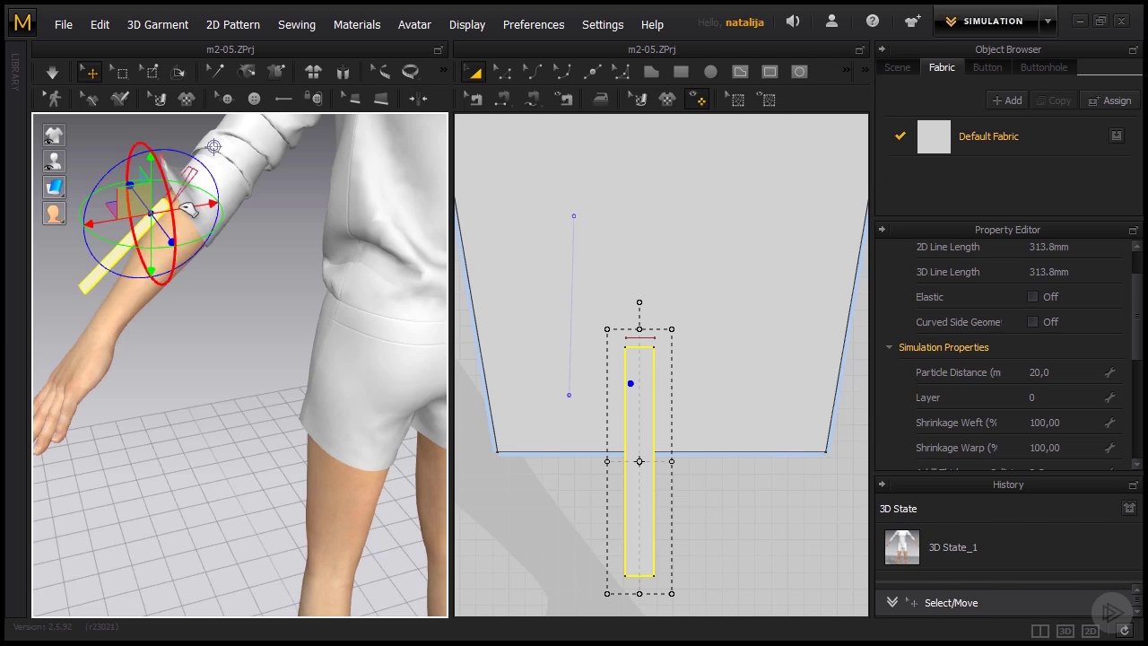
pyautogui.moveTo(176, 262); pyautogui.dragTo(333, 438, button='right')
pyautogui.moveTo(405, 485); pyautogui.dragTo(353, 458)
pyautogui.moveTo(354, 458); pyautogui.dragTo(264, 392, button='right')
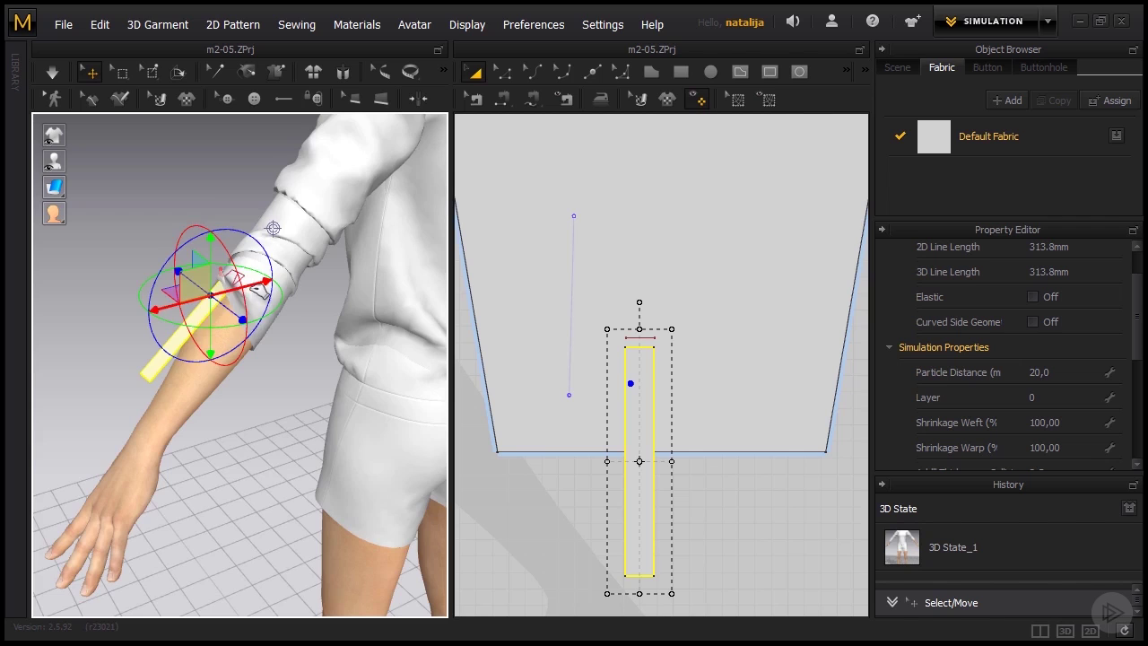
# Step: Run the simulation to drape the strip from its seam inside the left cuff
pyautogui.moveTo(236, 430); pyautogui.dragTo(153, 265, button='right')
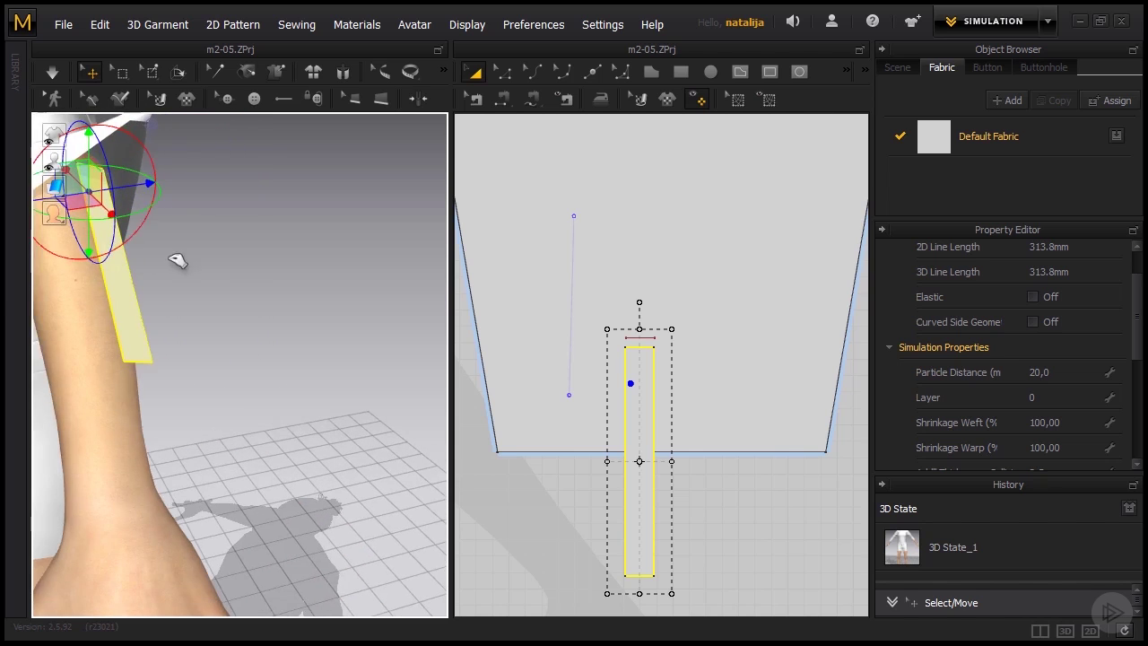
pyautogui.moveTo(169, 255); pyautogui.dragTo(351, 303, button='middle')
pyautogui.moveTo(351, 303); pyautogui.dragTo(231, 326, button='right')
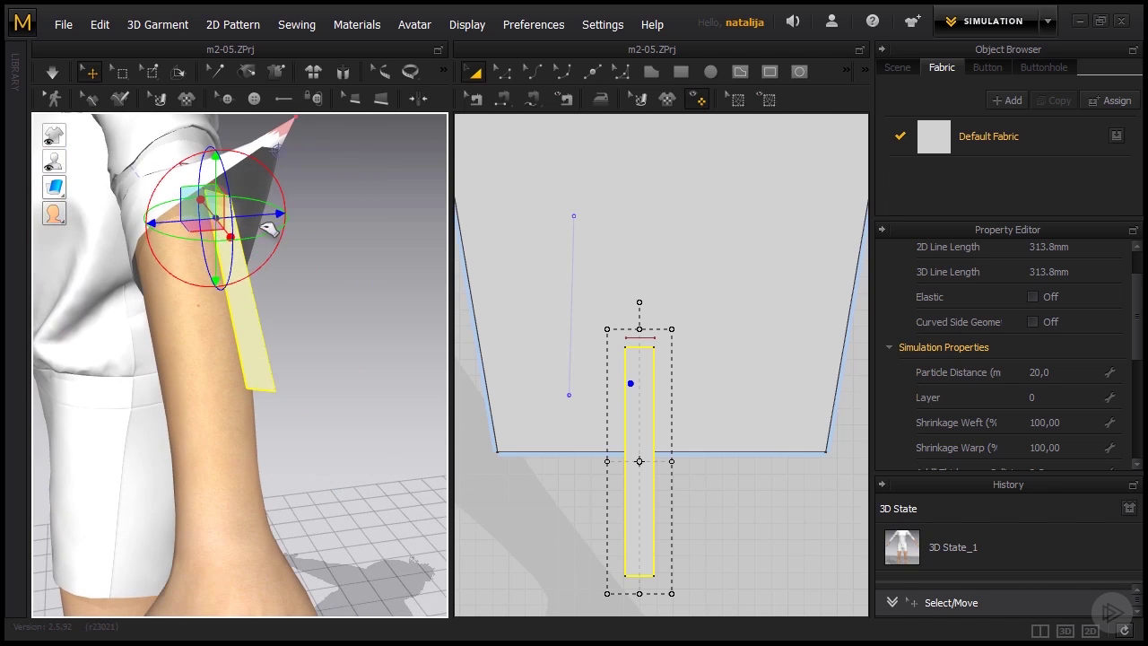
pyautogui.press('space')
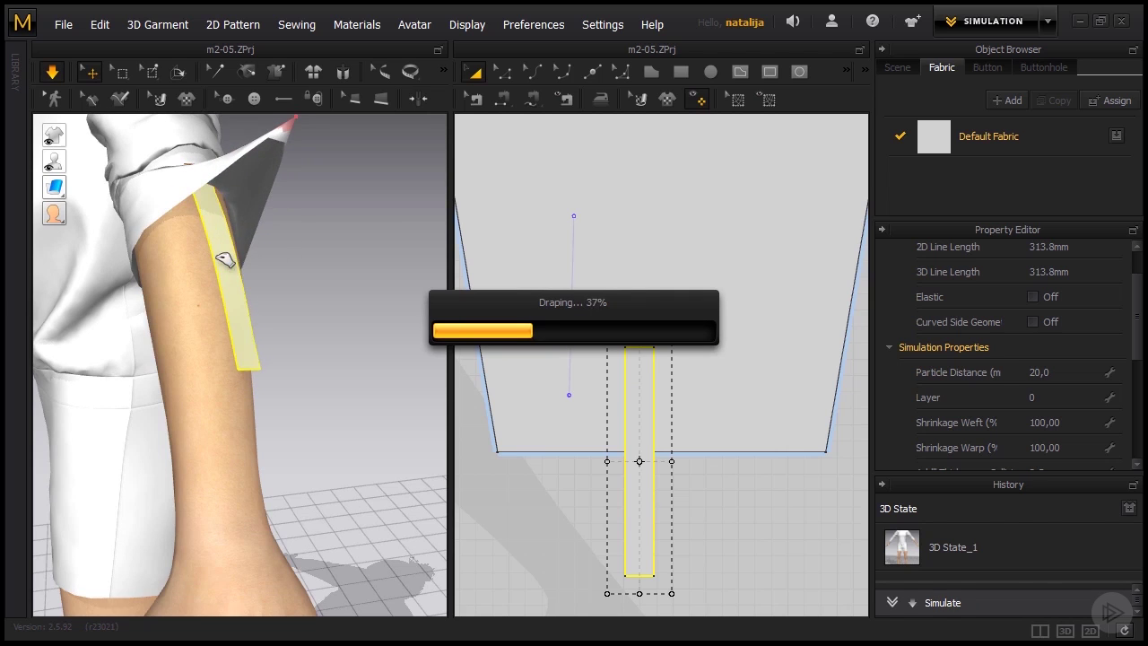
pyautogui.moveTo(230, 248); pyautogui.dragTo(323, 380, button='right')
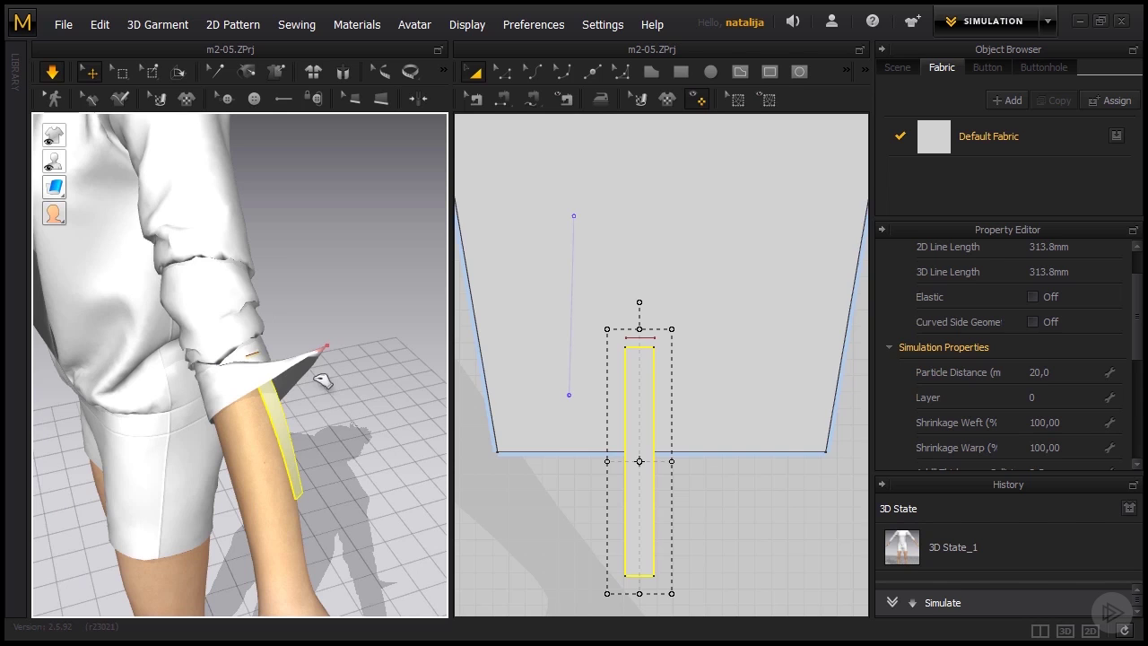
# Step: Pull the left sleeve's bunched fabric up the arm during simulation and pin it at two spots above the cuff
pyautogui.click(215, 284)
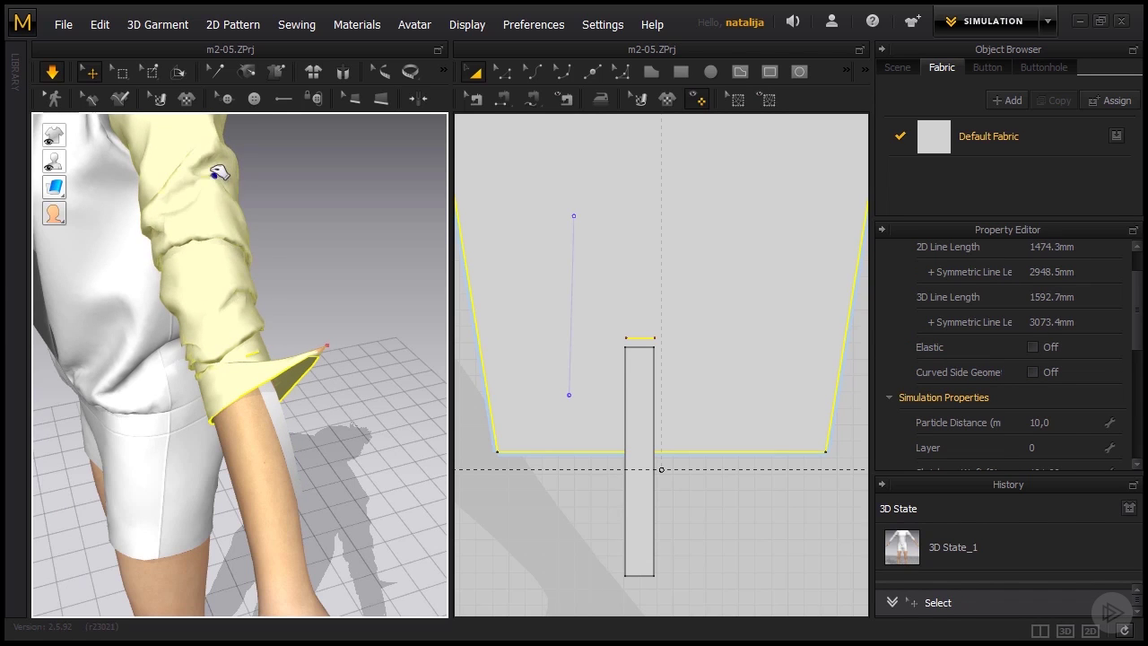
pyautogui.moveTo(222, 203); pyautogui.dragTo(219, 170)
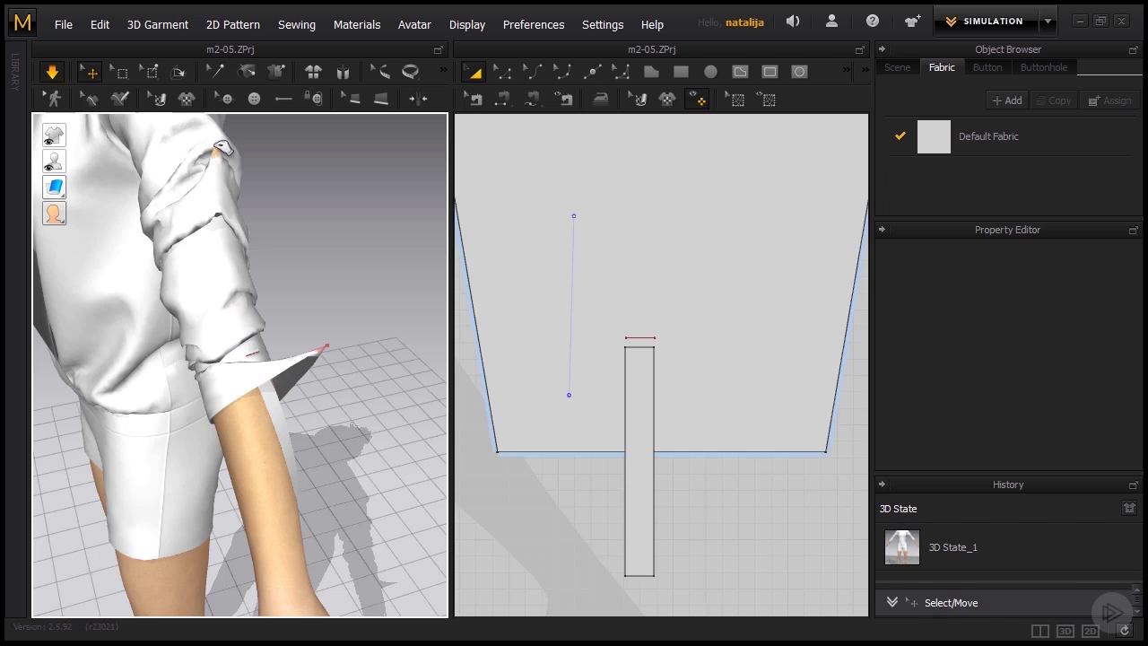
pyautogui.moveTo(207, 248); pyautogui.dragTo(186, 203)
pyautogui.press('w')
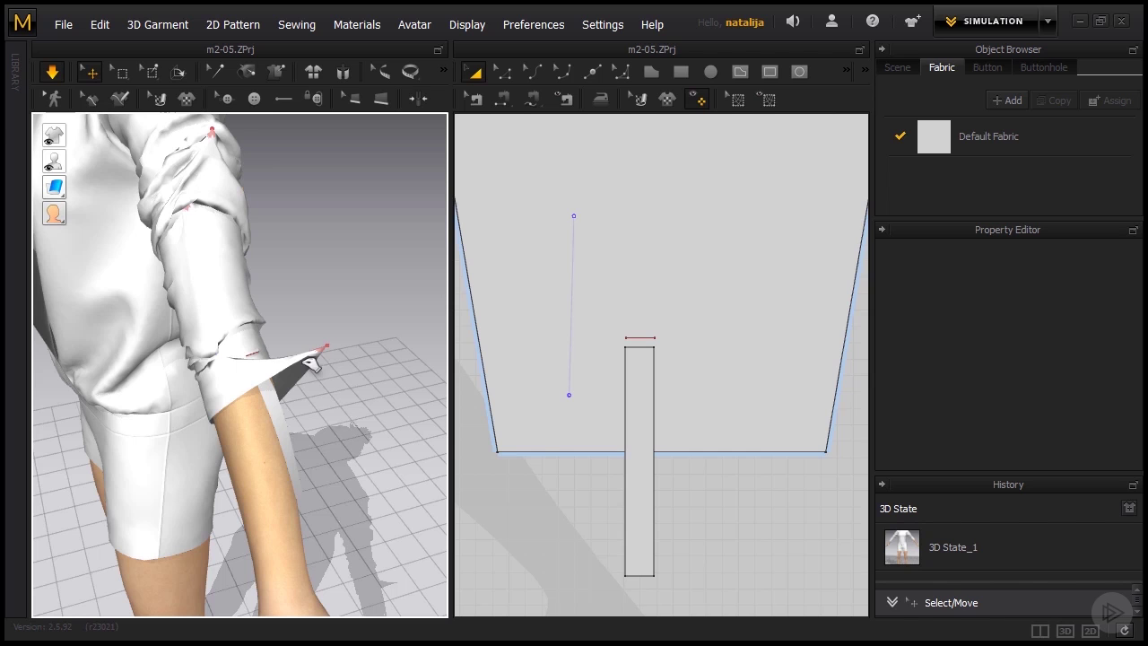
# Step: Pin the strip near the middle of its free lower end in the 3D view, keeping the simulation running
pyautogui.moveTo(339, 453); pyautogui.dragTo(353, 439, button='middle')
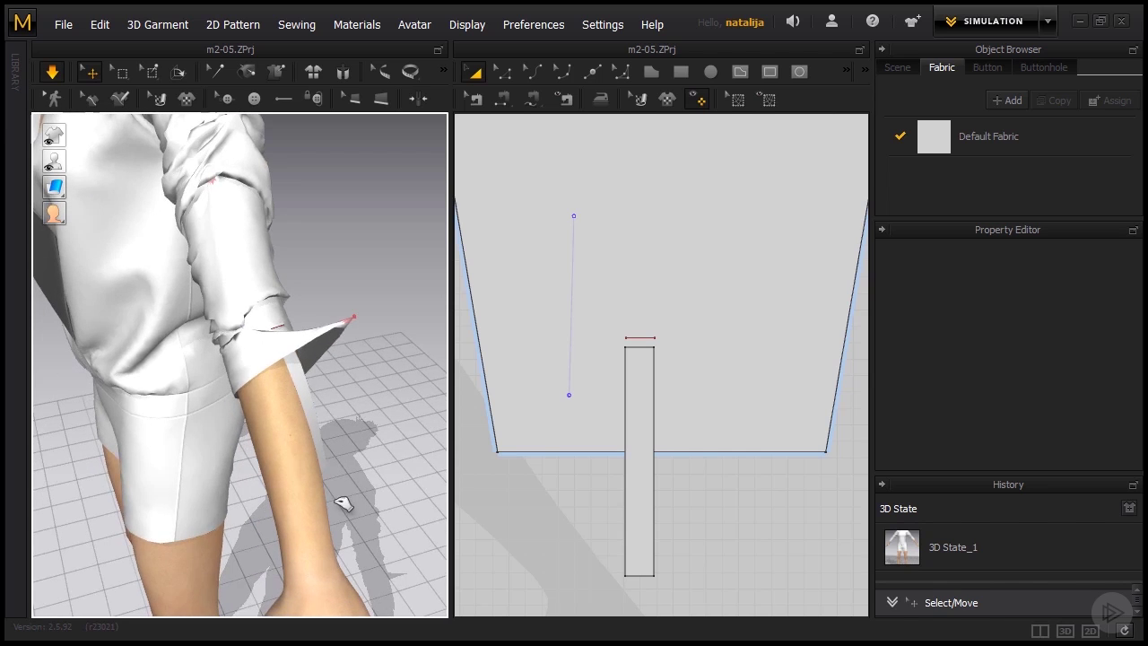
pyautogui.moveTo(340, 502); pyautogui.dragTo(302, 505, button='right')
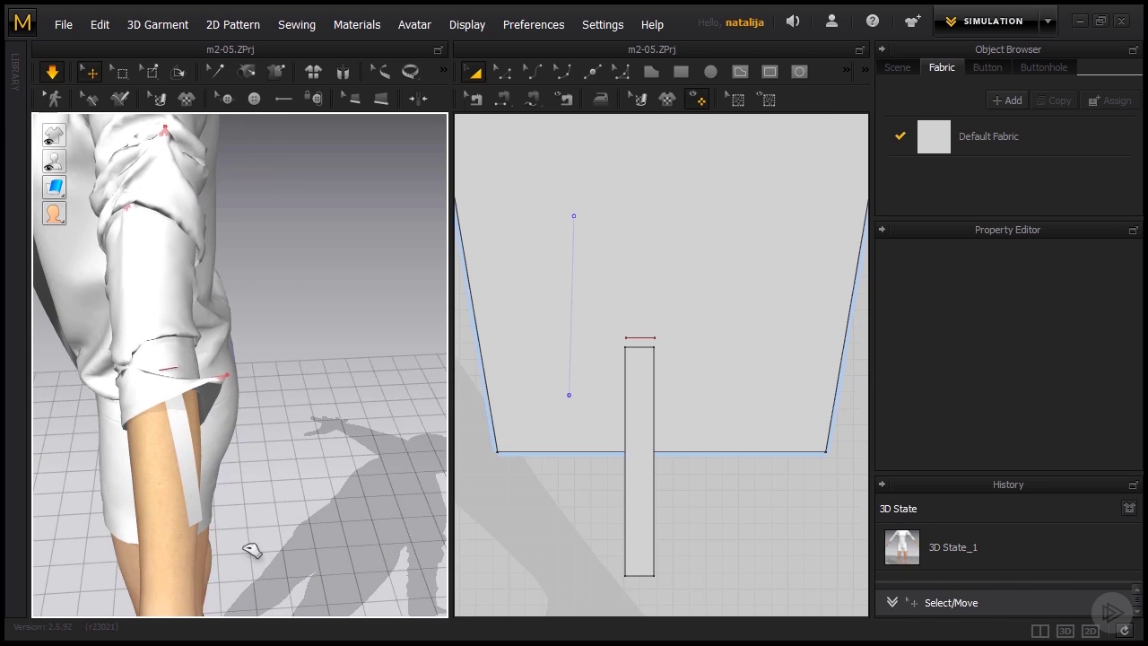
pyautogui.press('w')
pyautogui.click(196, 513)
pyautogui.press('space')
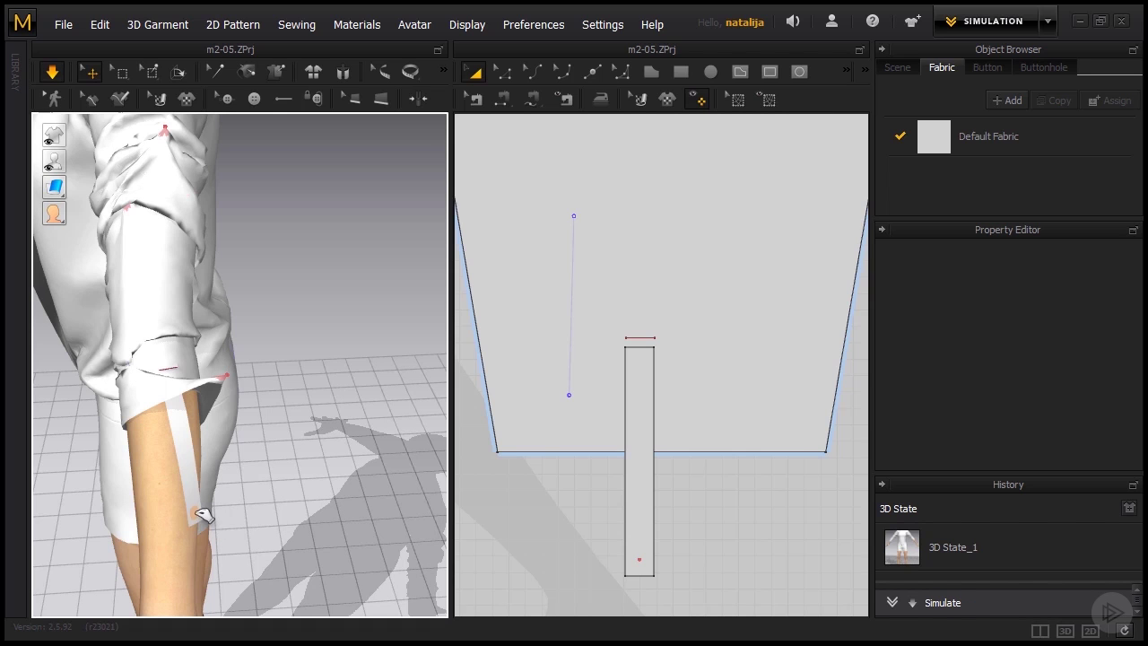
# Step: Lift the strip's pinned free end in 3D so the strip folds up around the cuff's edge
pyautogui.click(197, 513)
pyautogui.moveTo(239, 512); pyautogui.dragTo(273, 505, button='right')
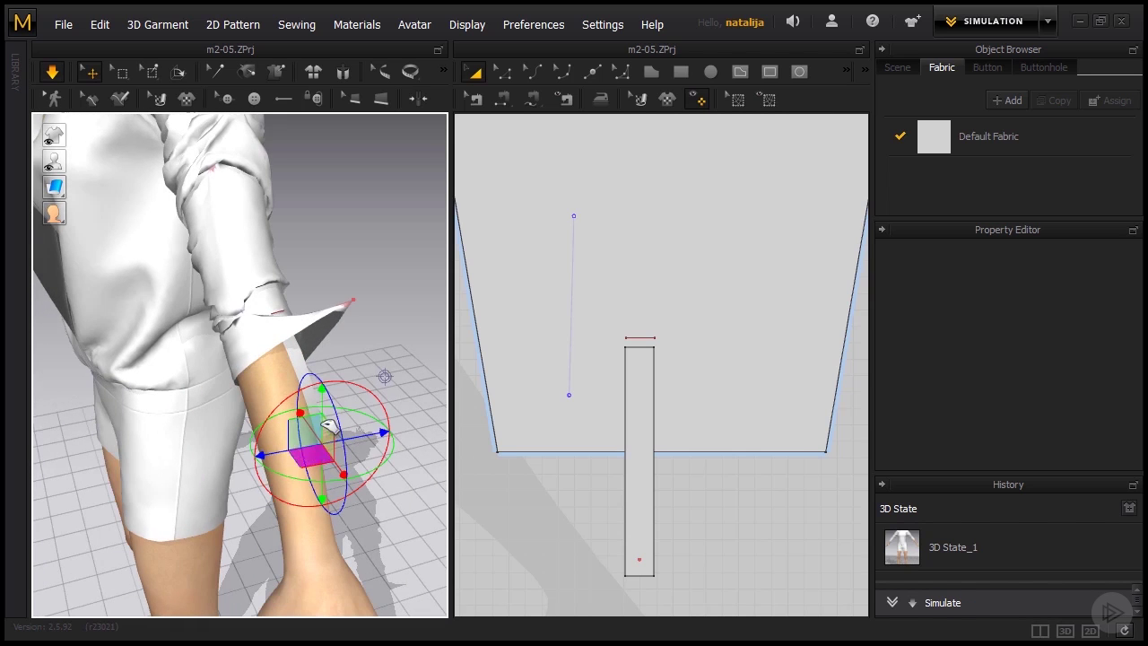
pyautogui.moveTo(328, 422); pyautogui.dragTo(303, 220)
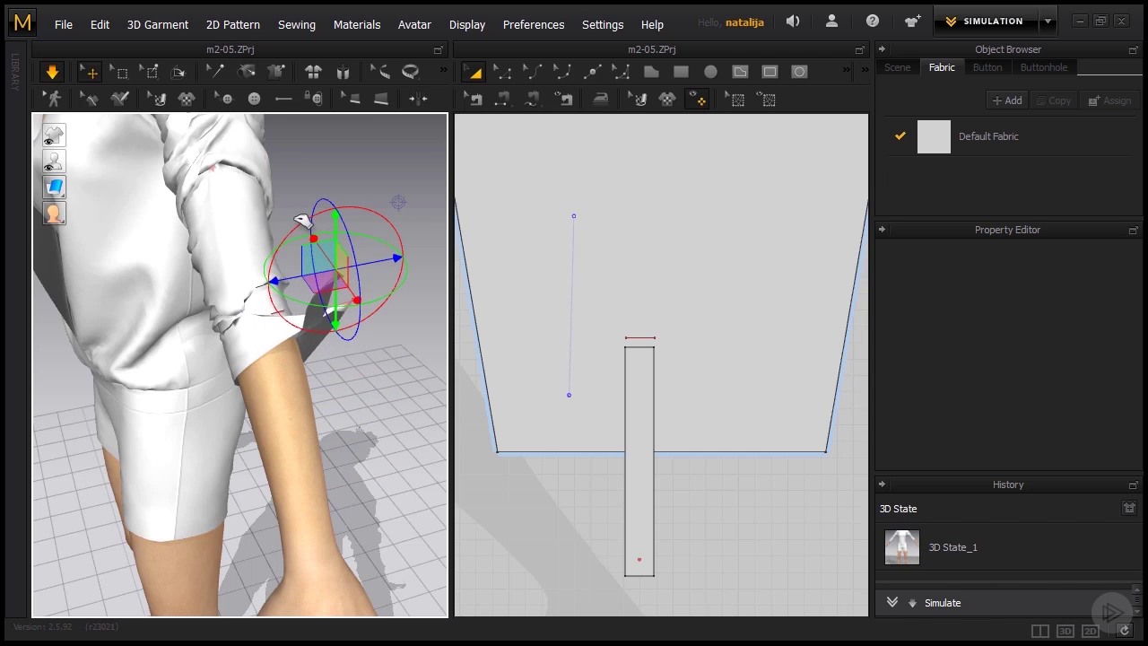
pyautogui.moveTo(332, 309); pyautogui.dragTo(333, 307)
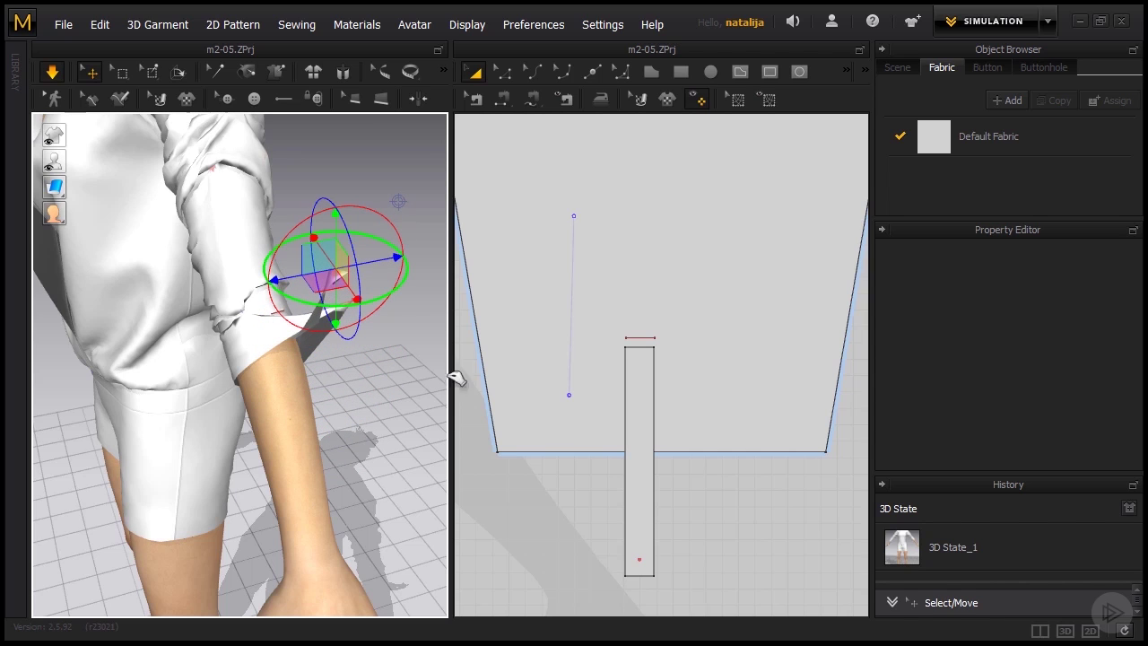
# Step: Set the strip's particle distance to 10 mm and simulate the garment again
pyautogui.click(657, 428)
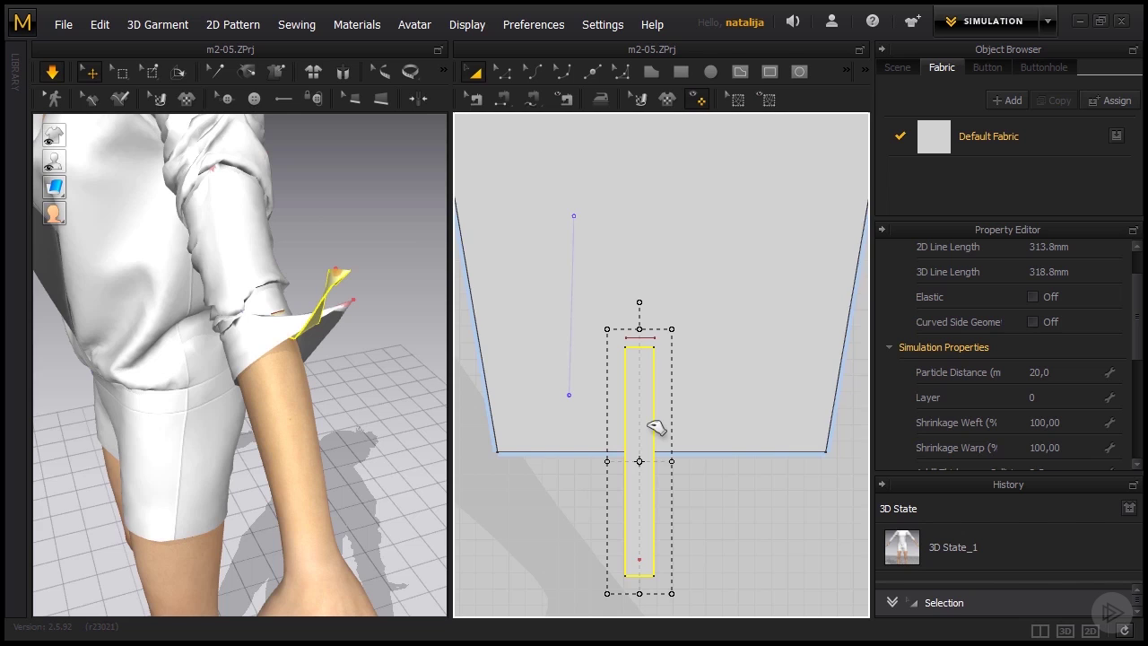
pyautogui.click(1068, 372)
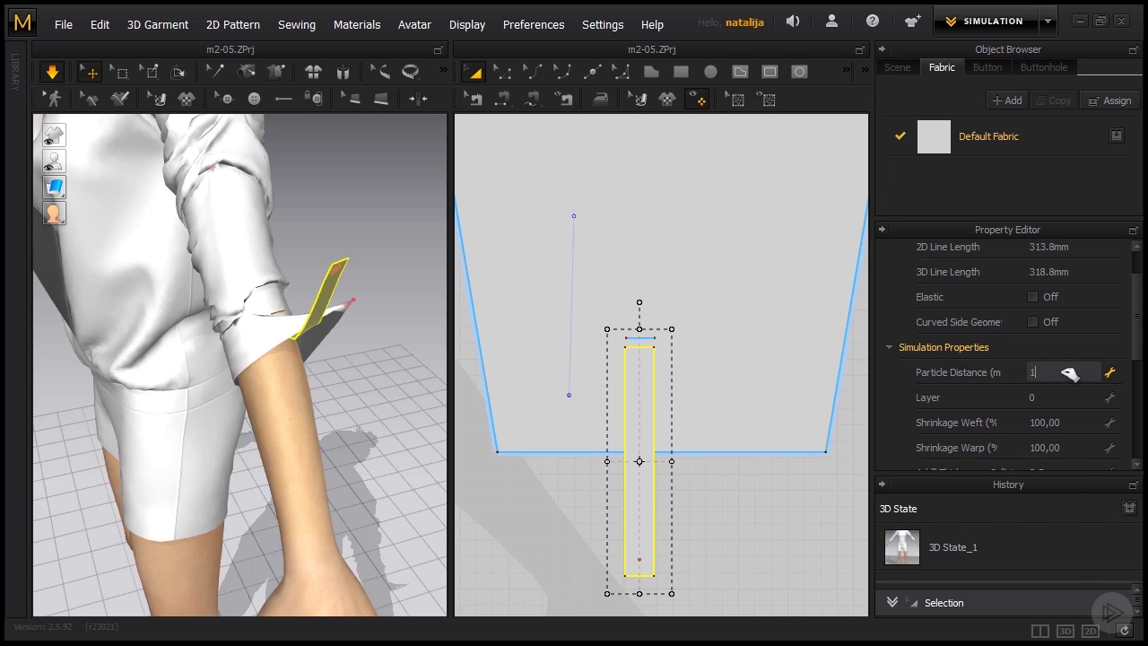
pyautogui.write('10')
pyautogui.press('Return')
pyautogui.scroll(-3, 1070, 374)
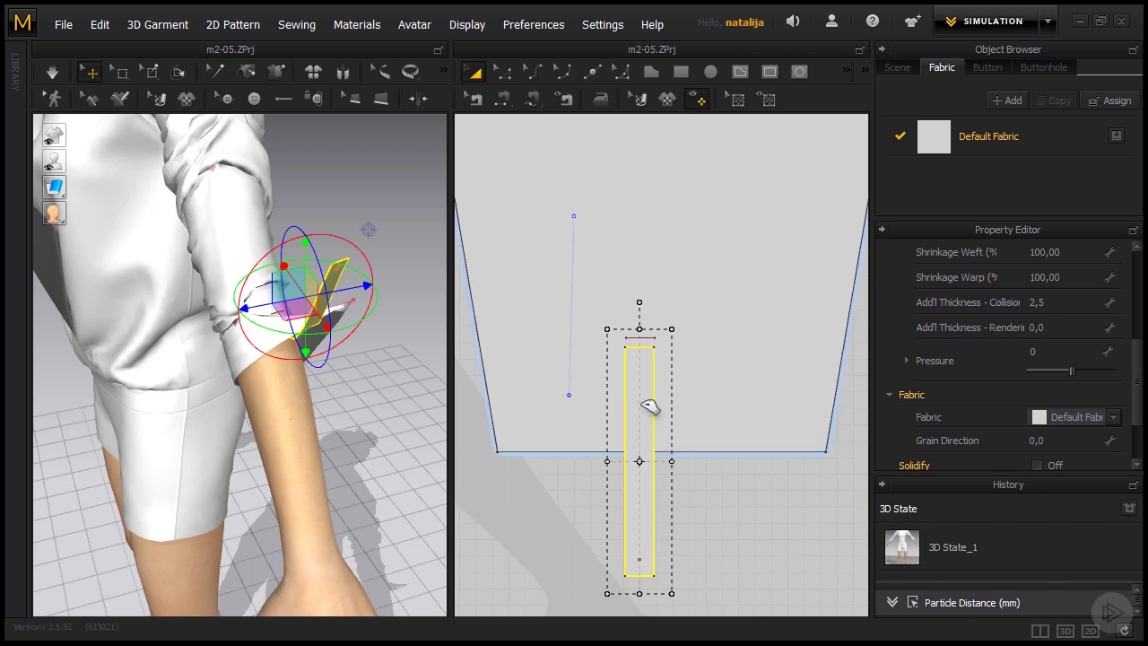
pyautogui.press('space')
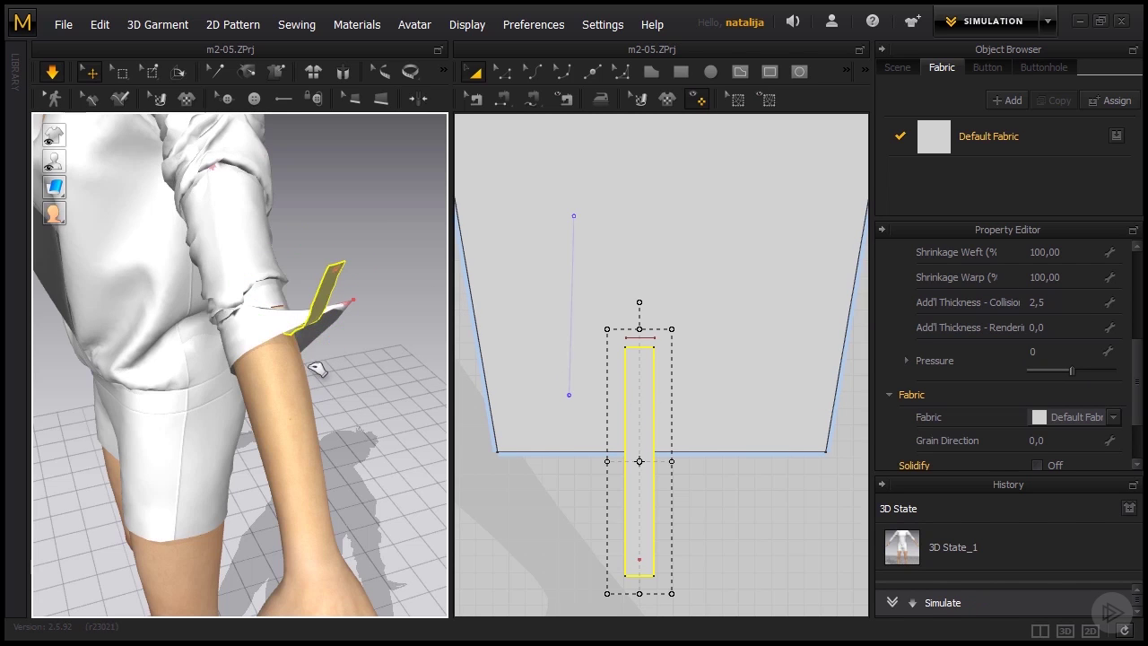
# Step: Move the strip's pinned end in 3D onto the outside of the sleeve, in line with the internal line
pyautogui.moveTo(304, 373); pyautogui.dragTo(307, 384, button='right')
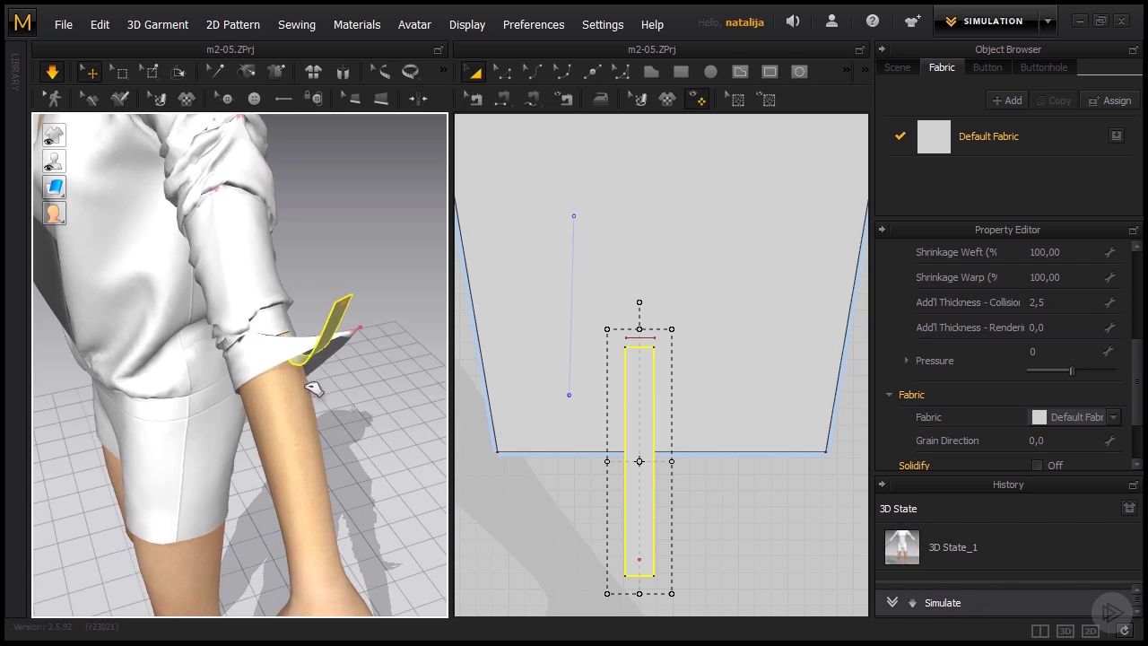
pyautogui.click(345, 309)
pyautogui.moveTo(355, 325); pyautogui.dragTo(297, 301)
pyautogui.moveTo(230, 400); pyautogui.dragTo(247, 359, button='right')
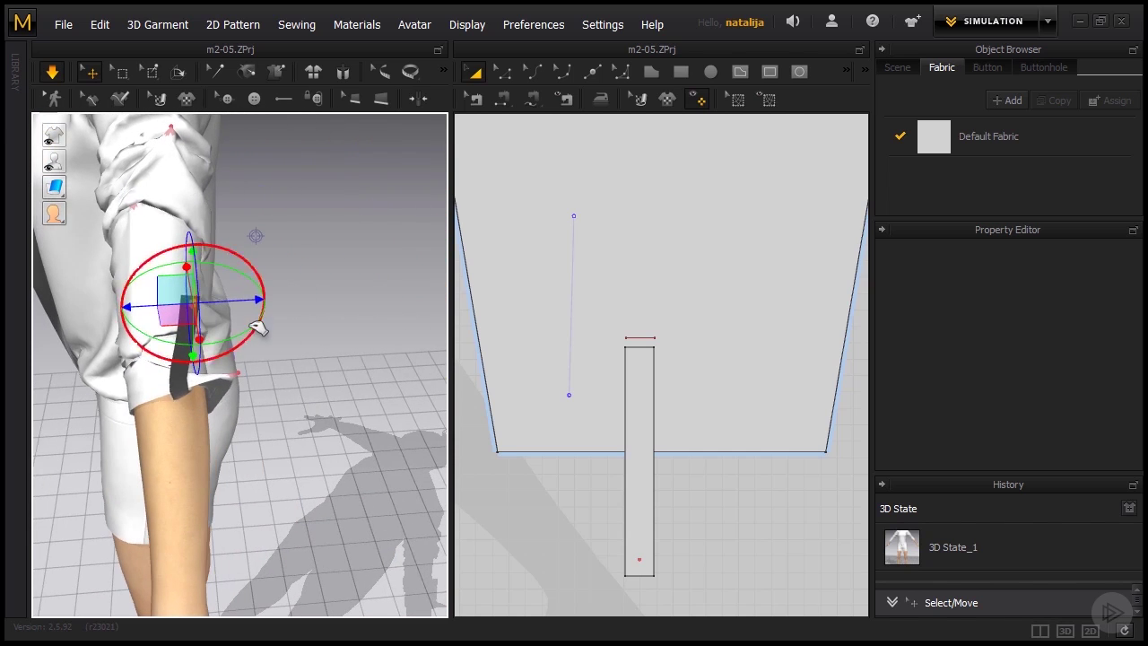
pyautogui.moveTo(249, 306); pyautogui.dragTo(225, 296)
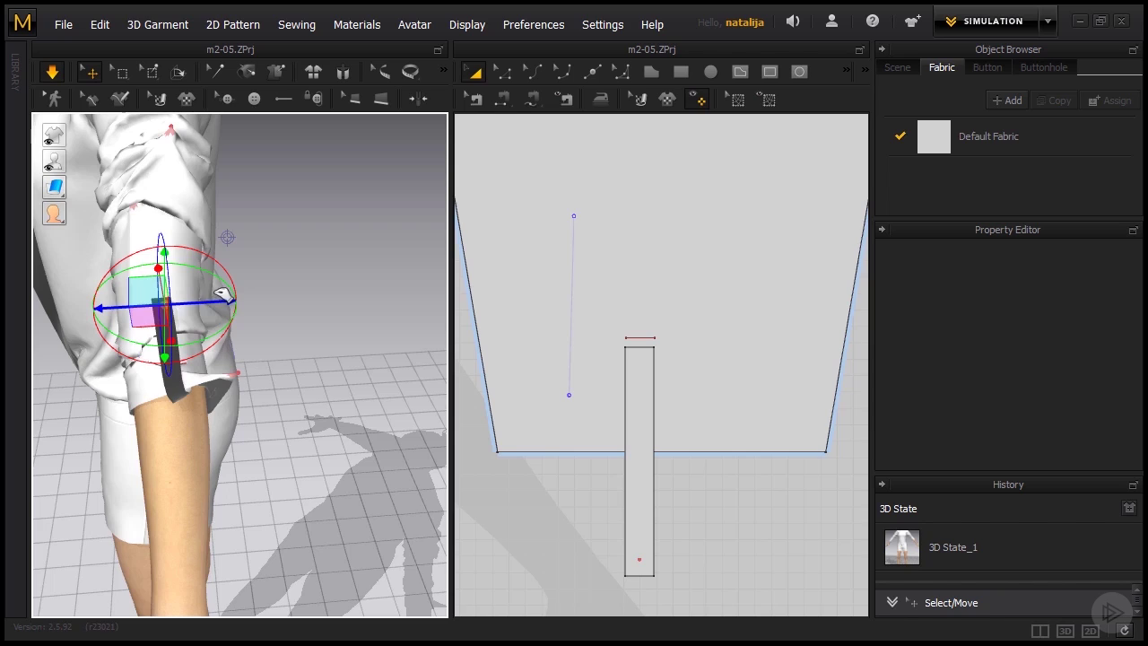
# Step: Place a default button on the sleeve pattern, centred a short distance above the strip's internal sewing line
pyautogui.moveTo(171, 406); pyautogui.dragTo(296, 379, button='right')
pyautogui.click(339, 341)
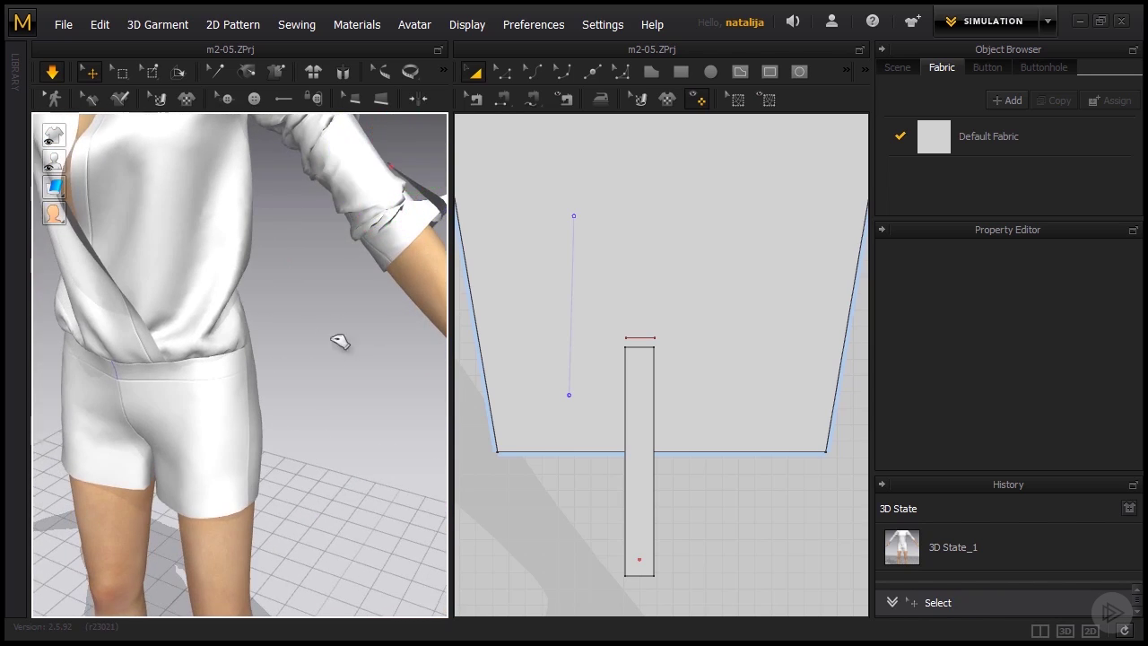
pyautogui.moveTo(339, 341); pyautogui.dragTo(285, 397, button='middle')
pyautogui.moveTo(303, 407)
pyautogui.mouseDown(button='right')
pyautogui.moveTo(236, 418)
pyautogui.moveTo(321, 400)
pyautogui.mouseUp(button='right')
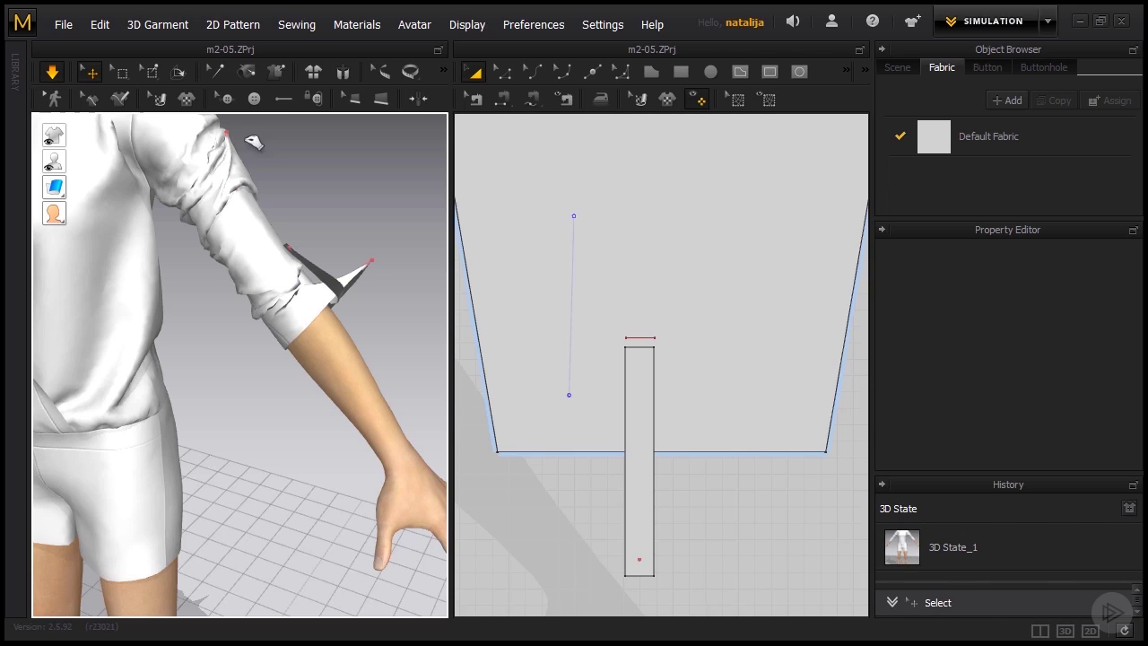
pyautogui.click(255, 99)
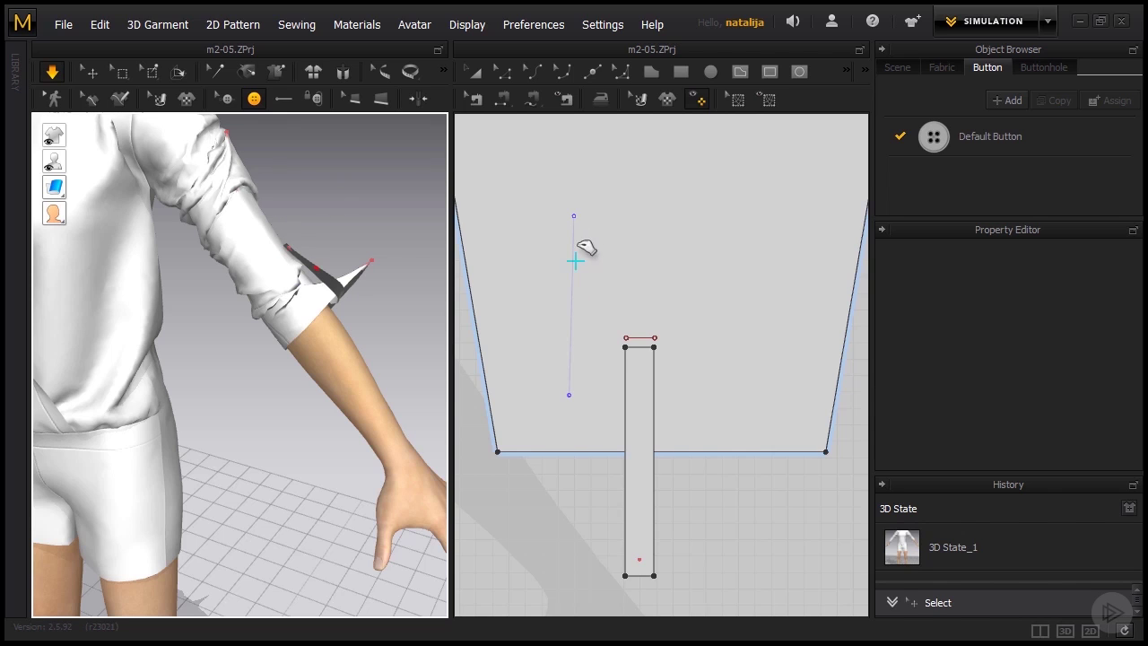
pyautogui.scroll(-2, 664, 384)
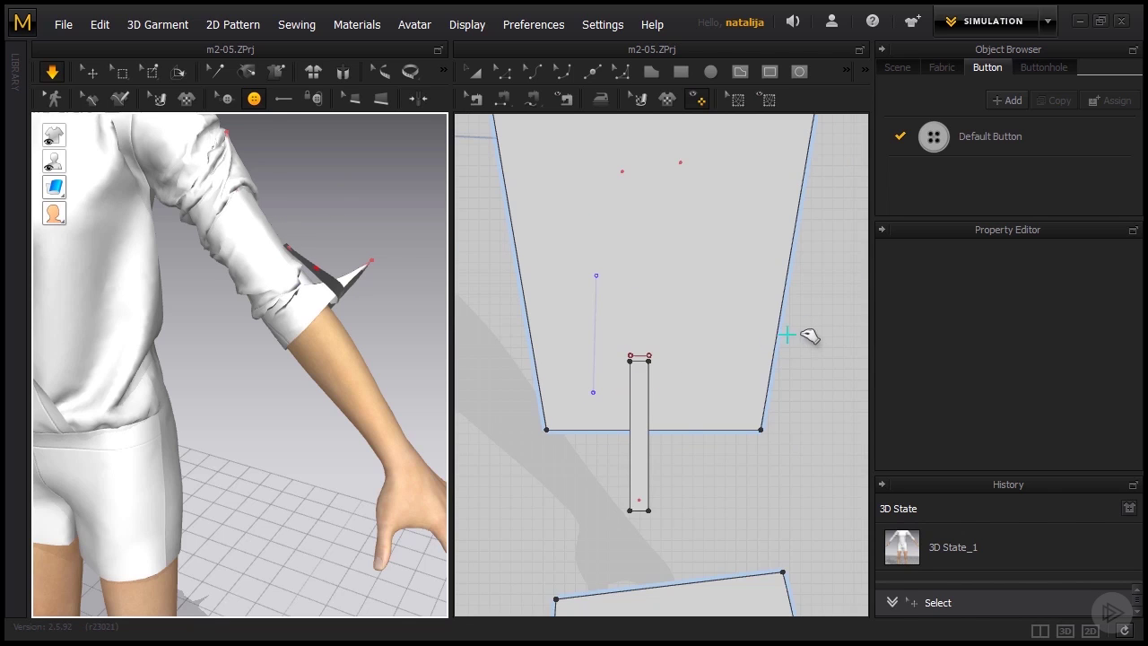
pyautogui.moveTo(801, 331); pyautogui.dragTo(797, 364, button='middle')
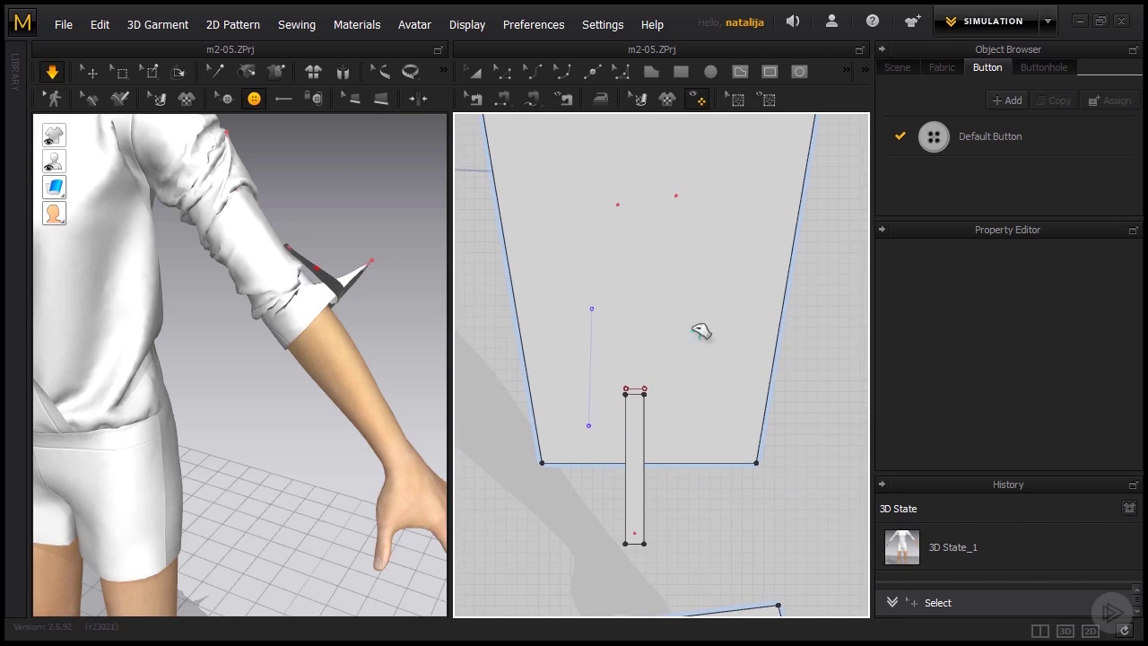
pyautogui.click(634, 321)
# Step: Move the new button slightly higher on the sleeve pattern with Select/Move Button
pyautogui.moveTo(316, 342); pyautogui.dragTo(245, 374, button='right')
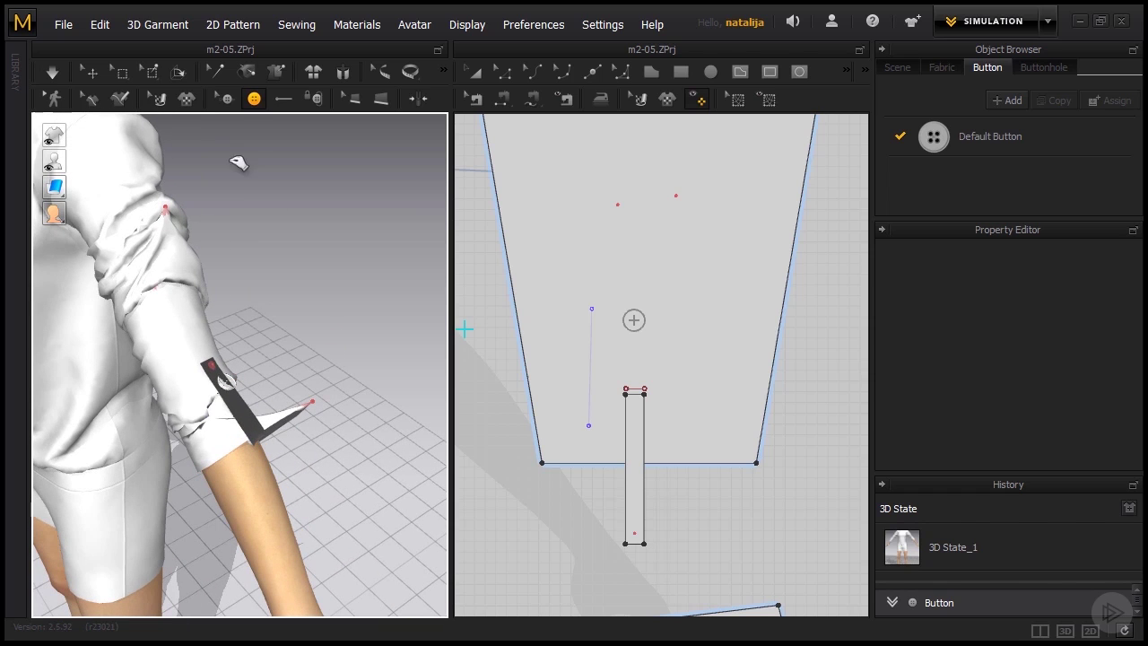
pyautogui.click(230, 99)
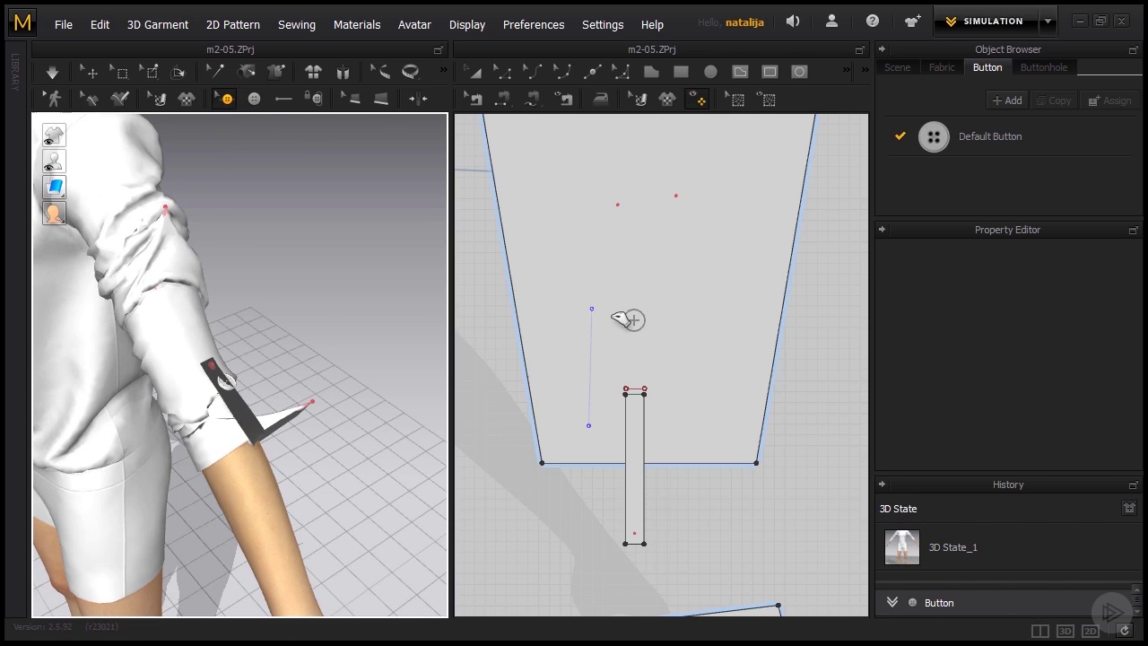
pyautogui.click(635, 320)
pyautogui.moveTo(633, 319); pyautogui.dragTo(639, 310)
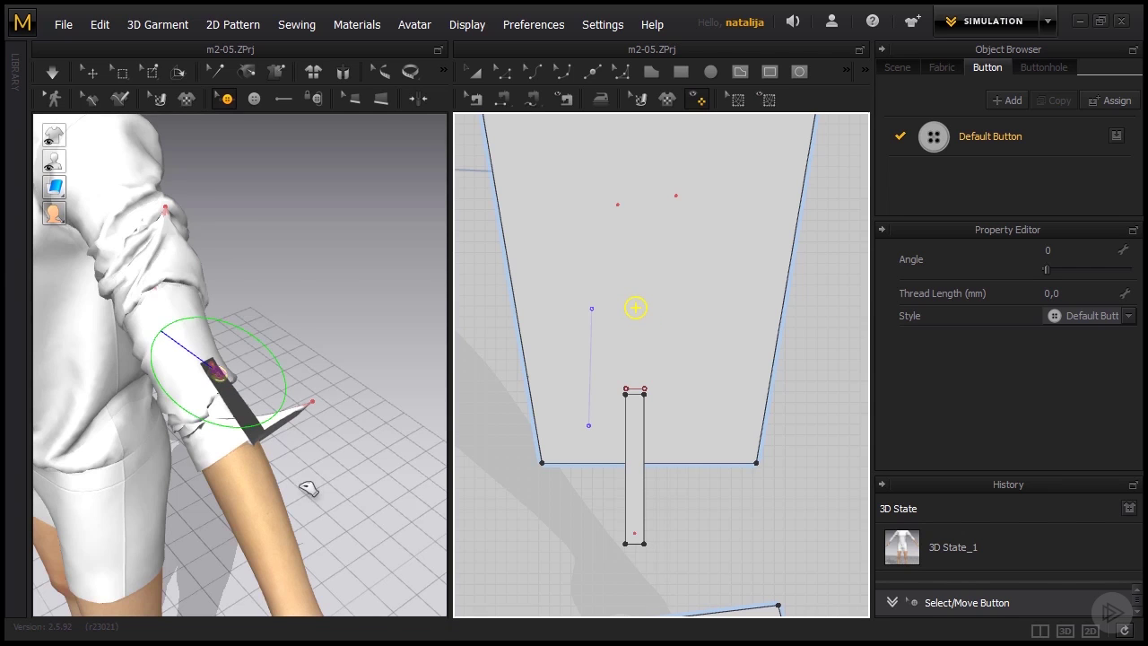
# Step: Add a default buttonhole centred near the strip's free lower end, just above its pin
pyautogui.moveTo(310, 484); pyautogui.dragTo(328, 386, button='right')
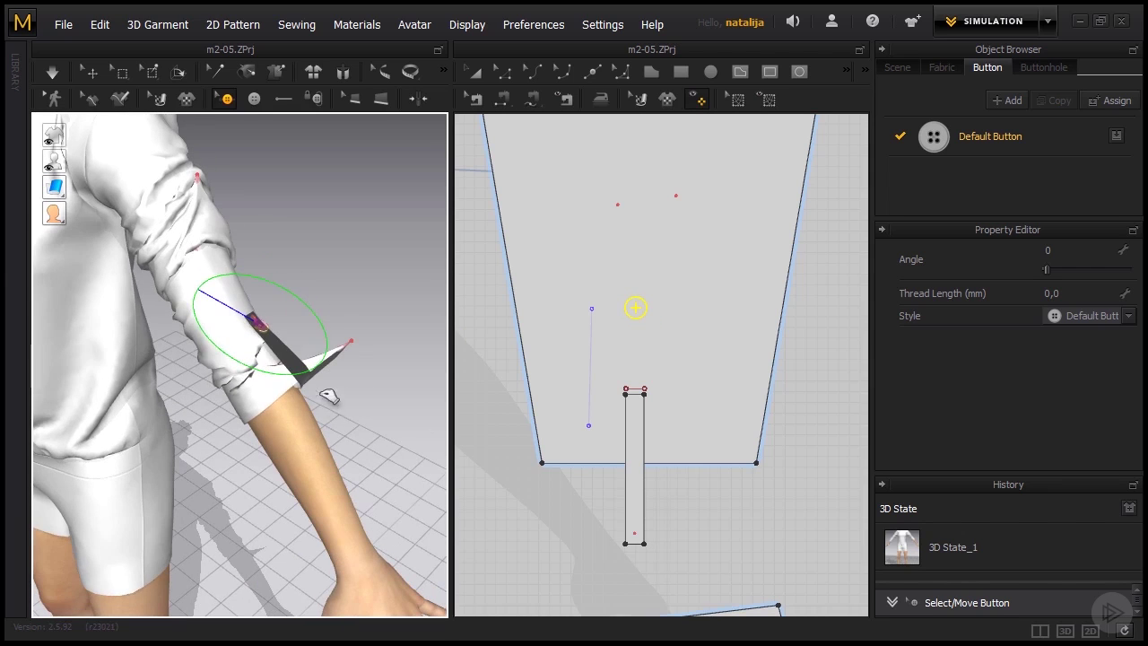
pyautogui.click(284, 99)
pyautogui.scroll(2, 559, 446)
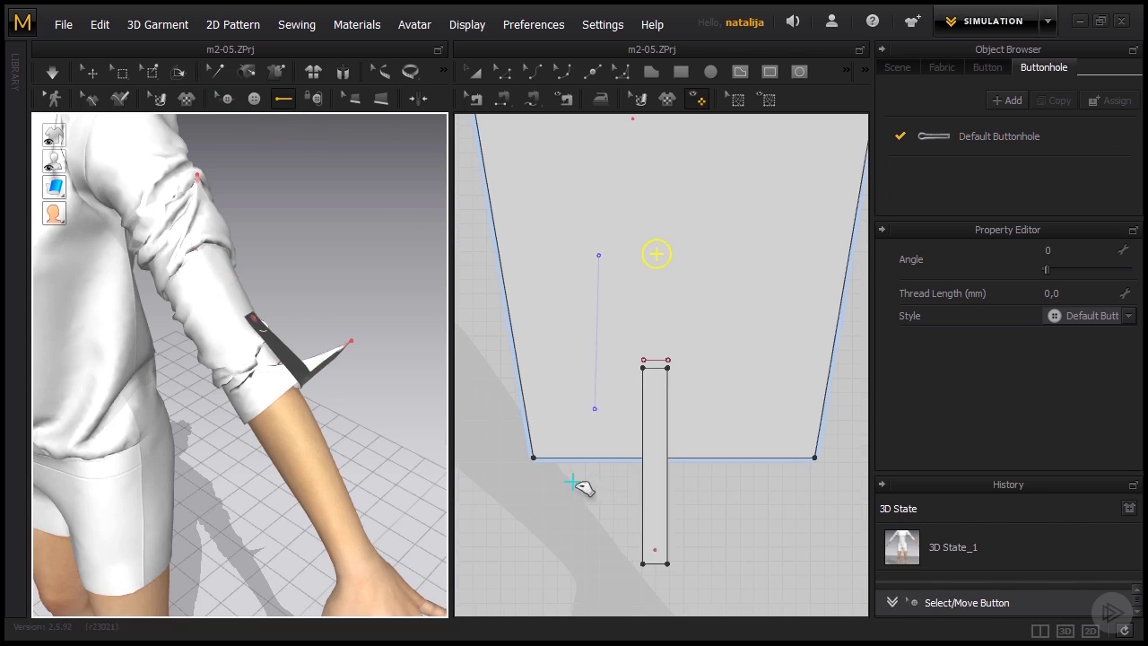
pyautogui.click(655, 545)
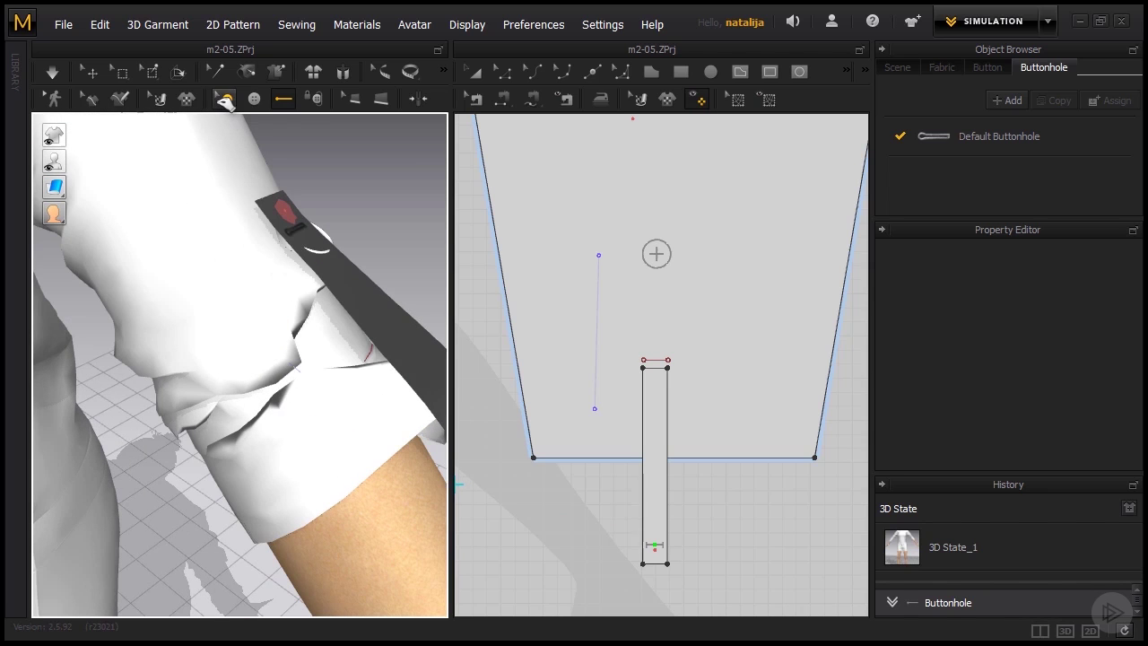
pyautogui.click(224, 98)
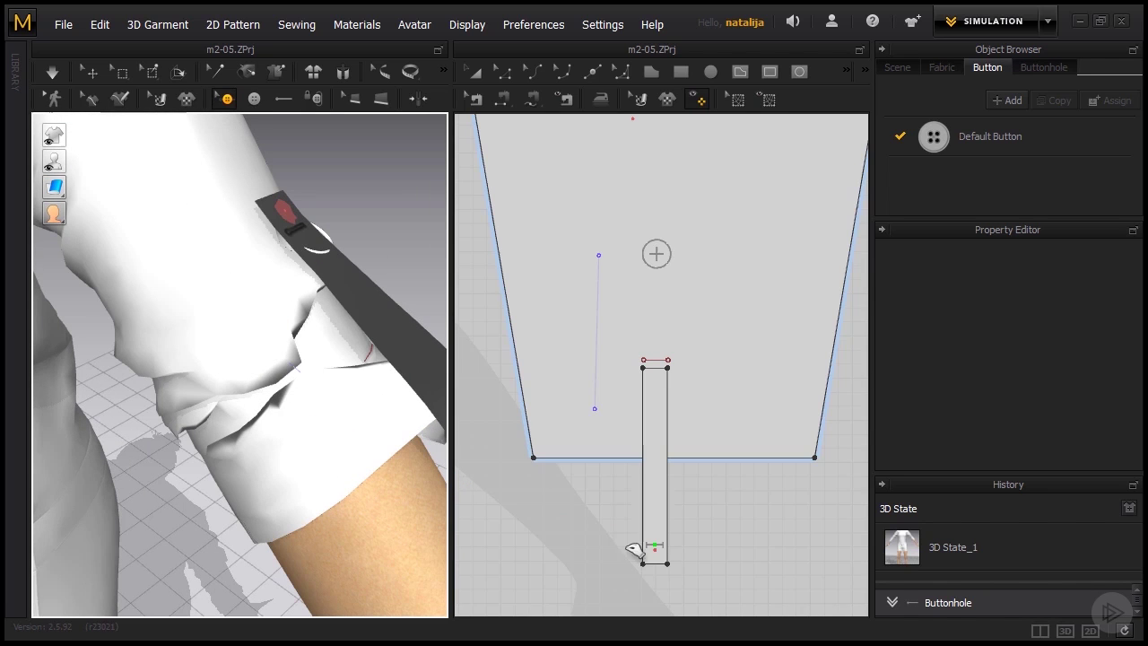
# Step: Move the buttonhole slightly higher on the strip, a little further above its pin
pyautogui.scroll(2, 656, 546)
pyautogui.click(653, 541)
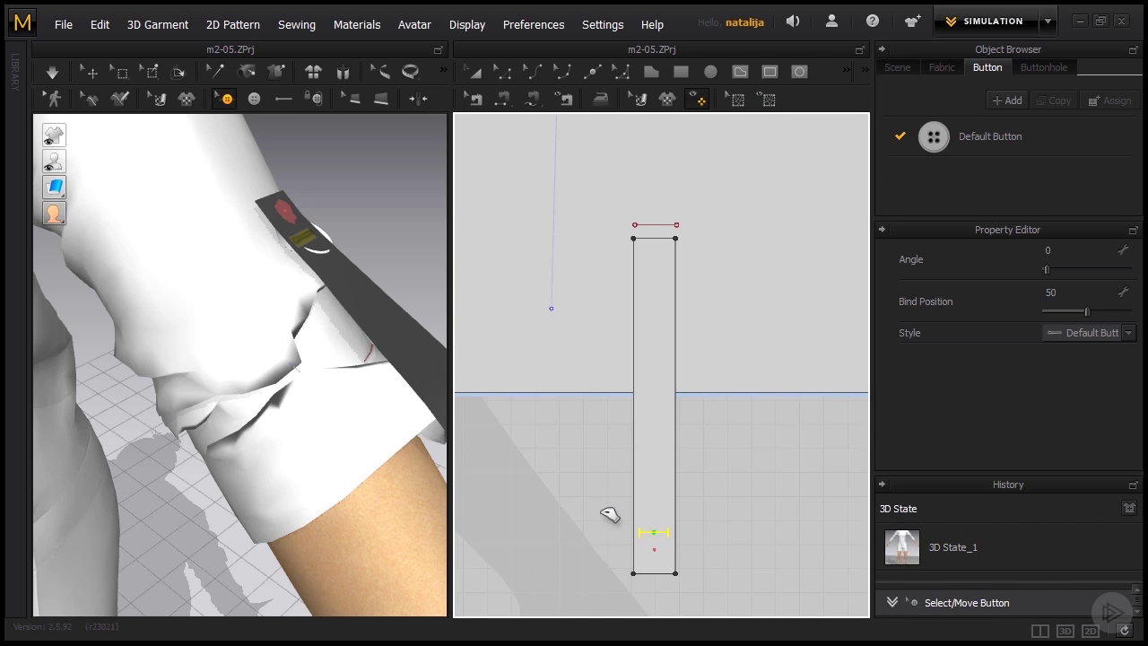
pyautogui.scroll(-1, 609, 516)
pyautogui.scroll(-2, 609, 516)
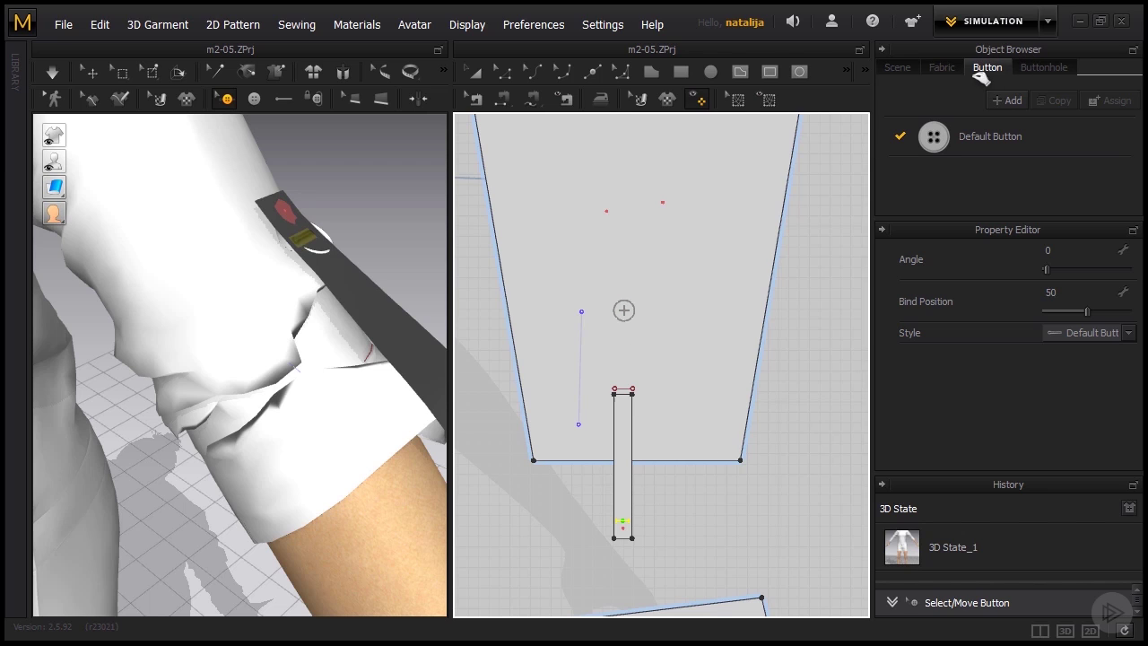
# Step: Set the Default Button's size to 12 mm and give it the third four-hole shape in the first row of shapes
pyautogui.click(990, 146)
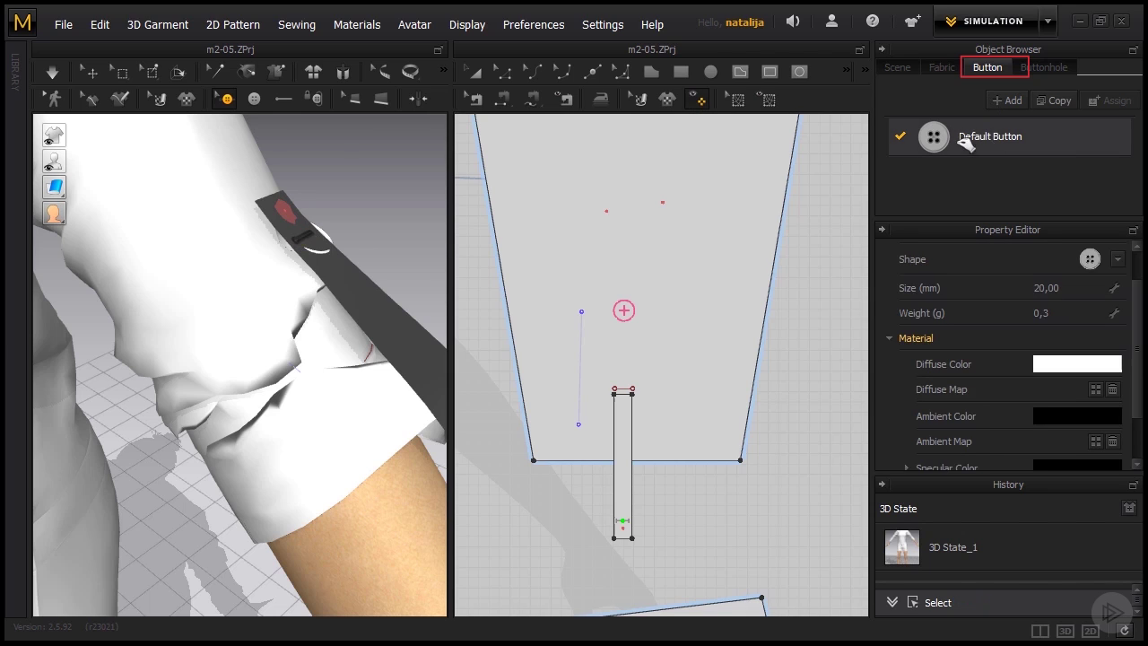
pyautogui.click(1085, 293)
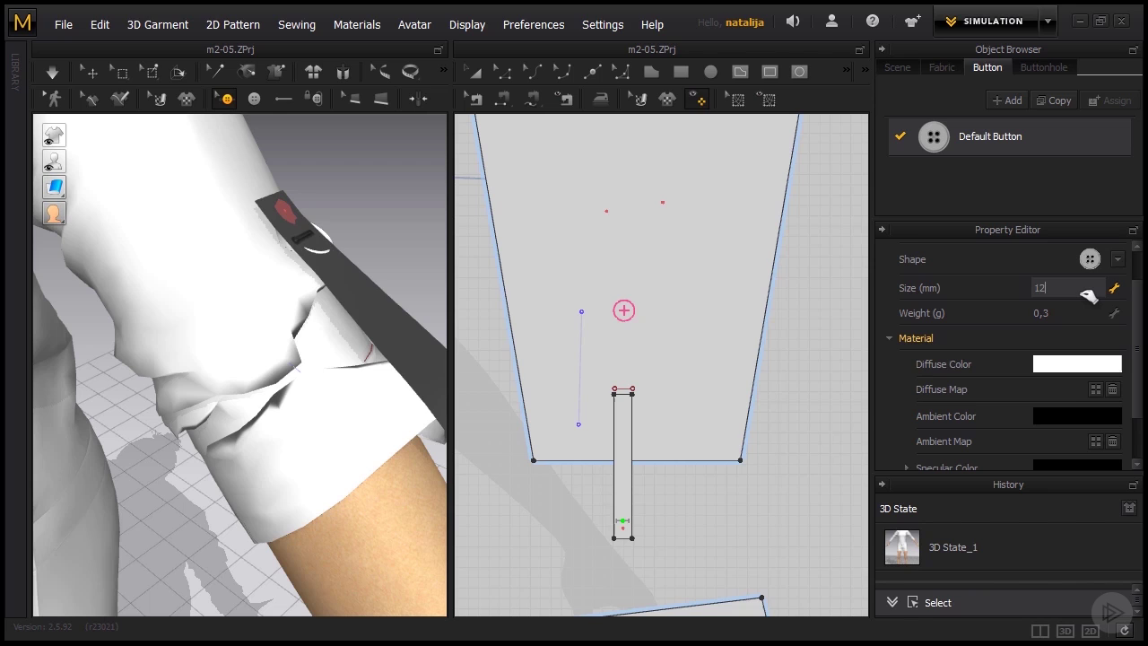
pyautogui.write('12')
pyautogui.press('Return')
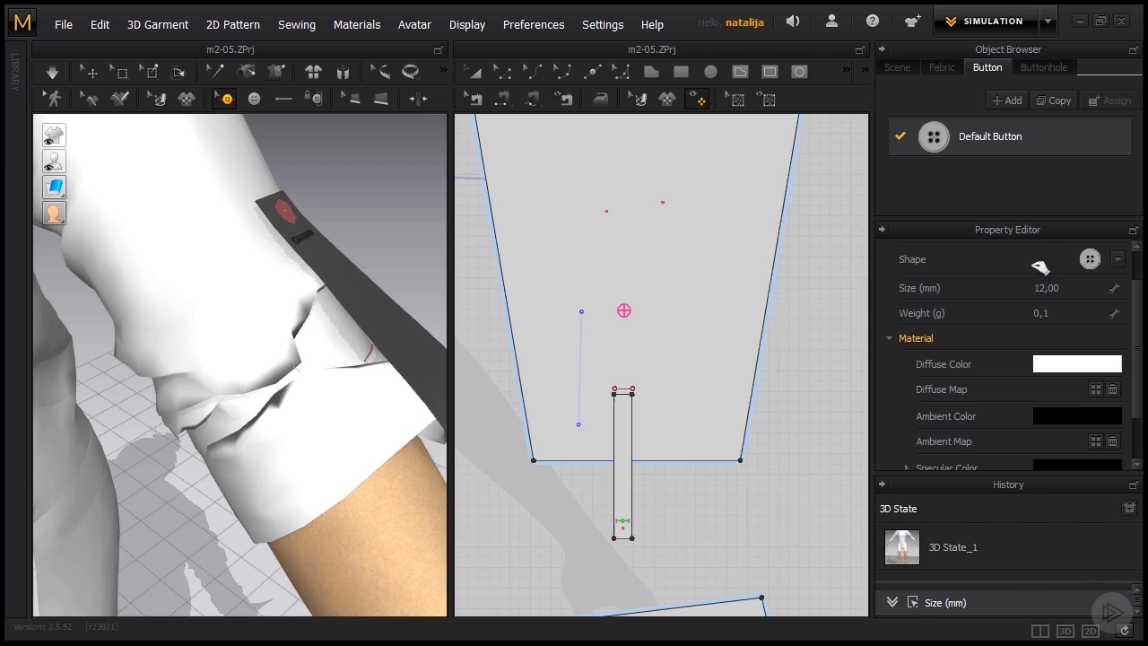
pyautogui.click(1117, 260)
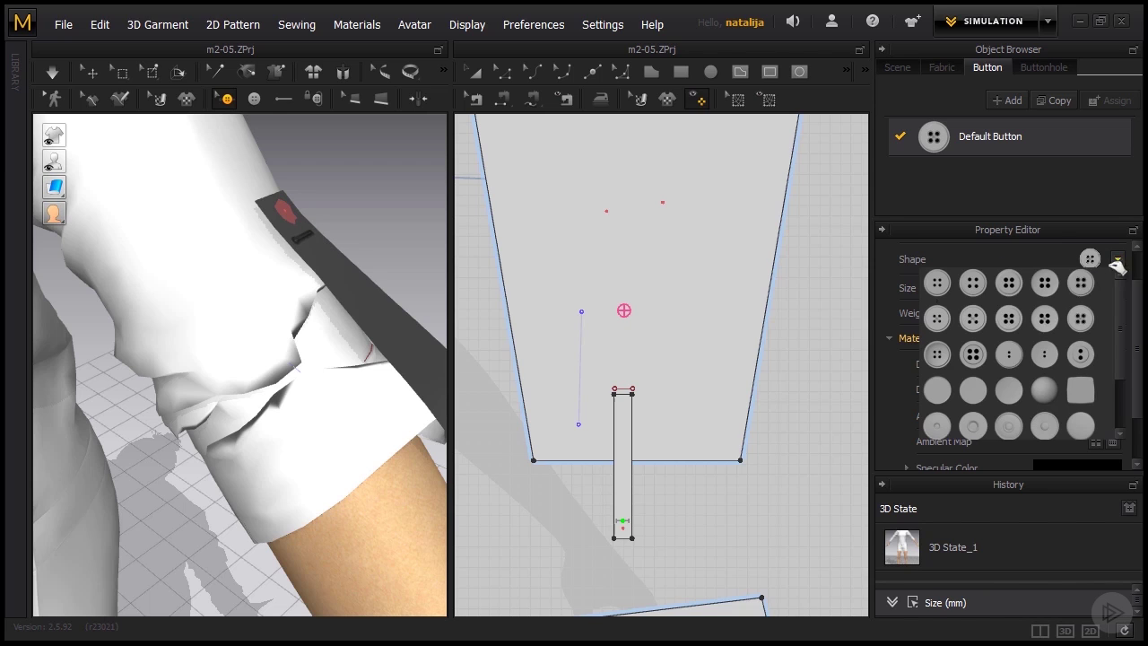
pyautogui.click(1014, 284)
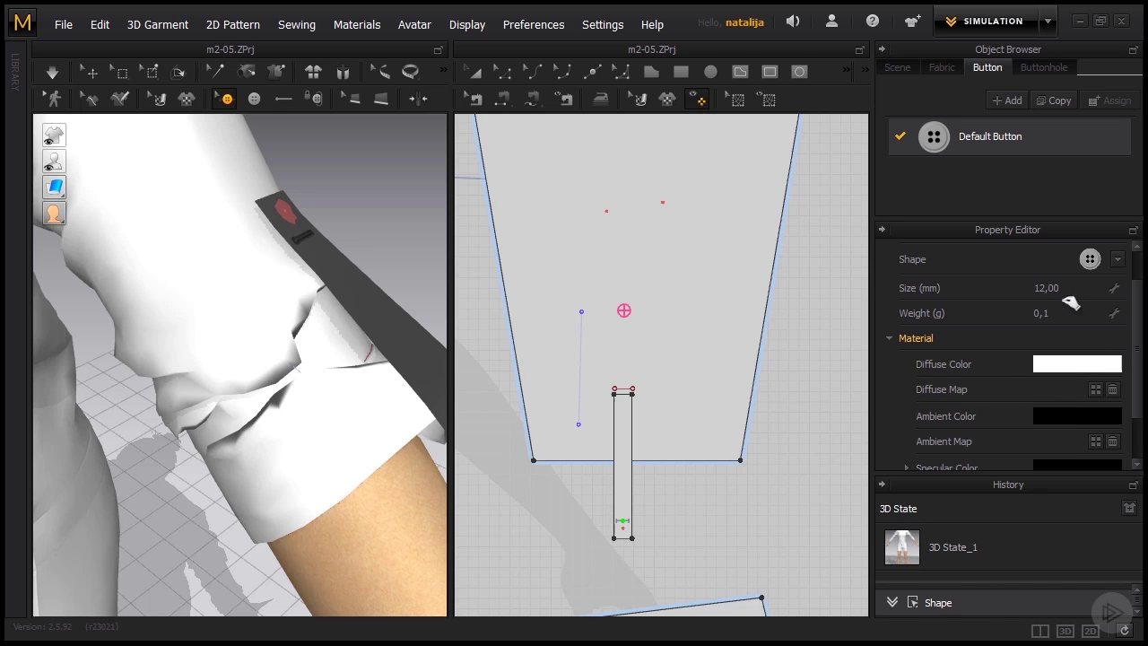
# Step: Look at the Default Buttonhole's properties and its available shapes
pyautogui.click(1043, 72)
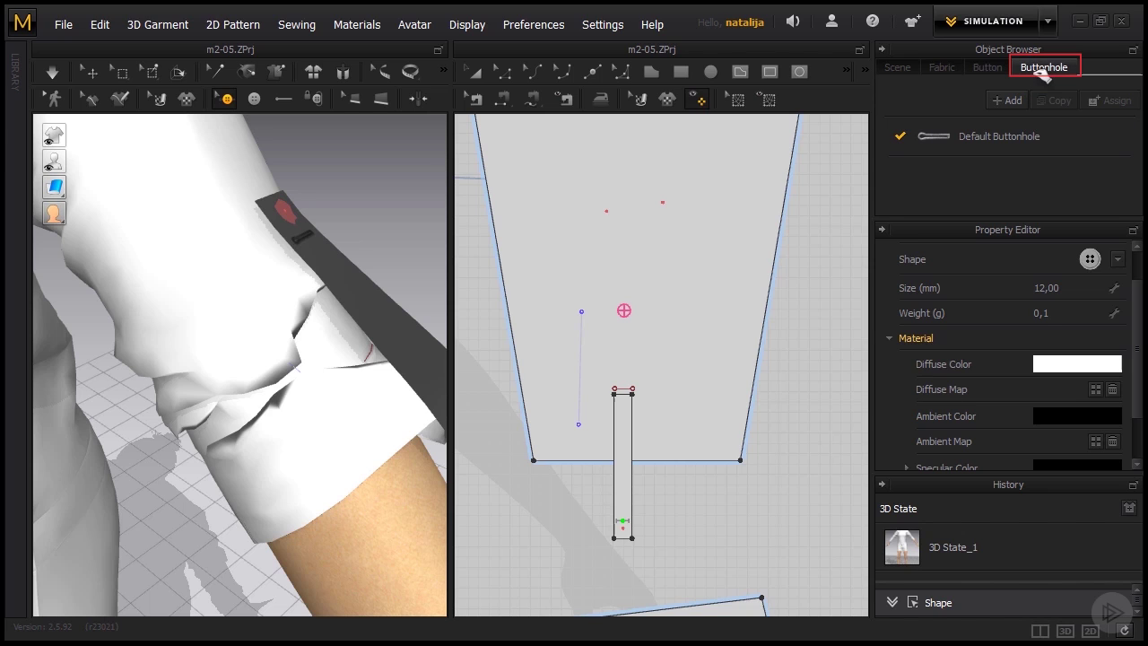
pyautogui.click(1040, 135)
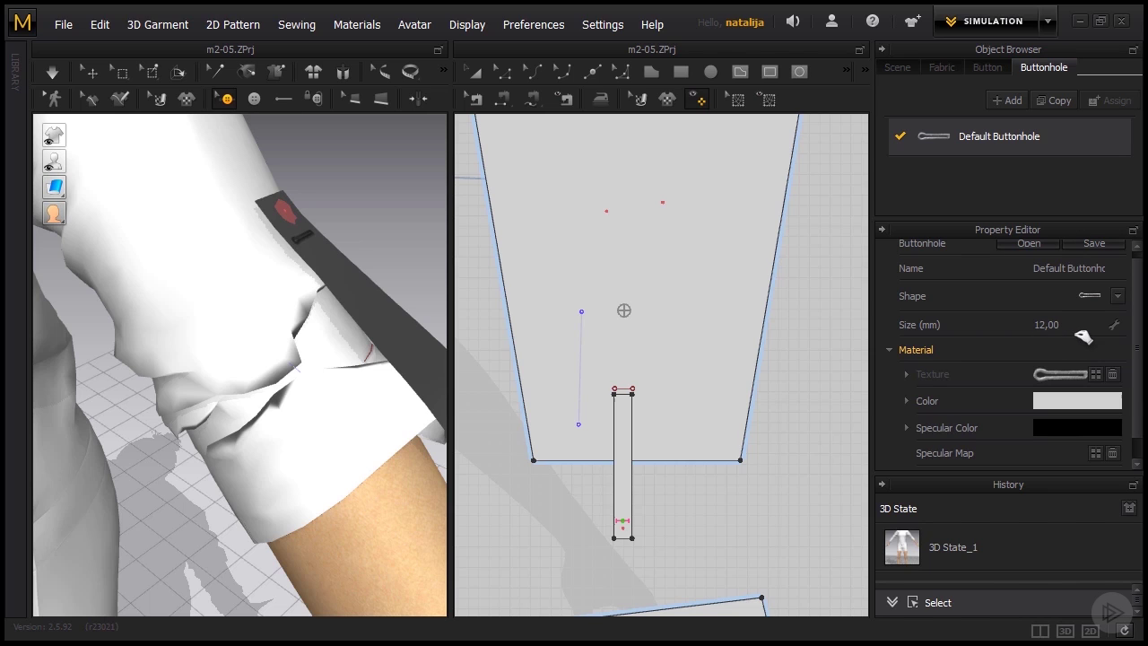
pyautogui.click(1118, 296)
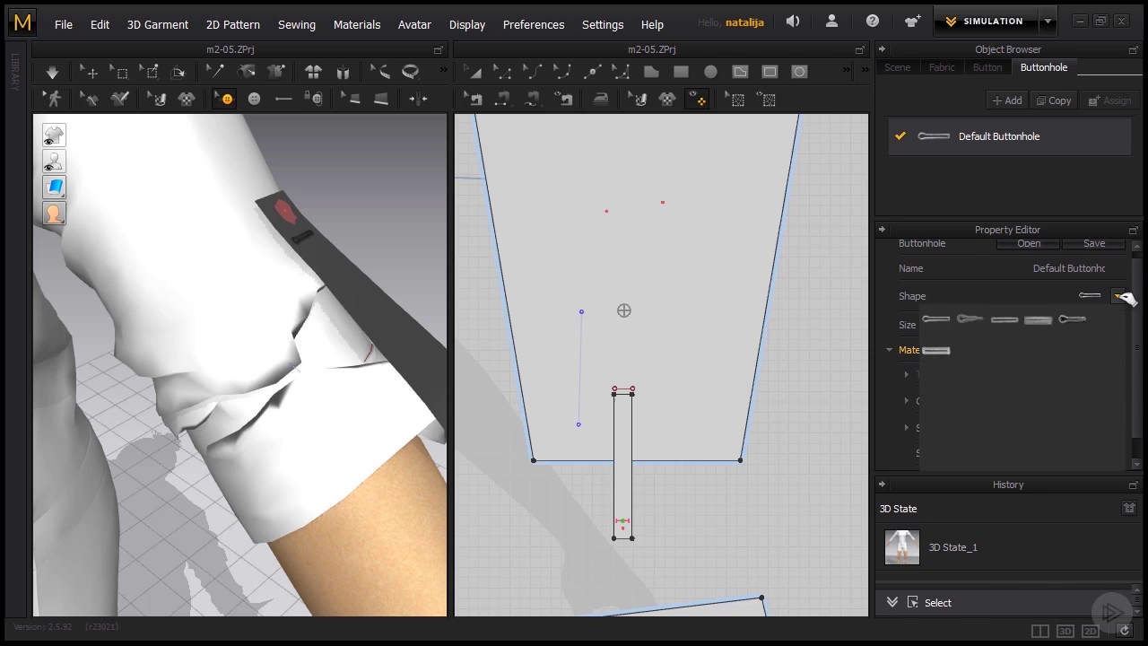
pyautogui.click(1118, 296)
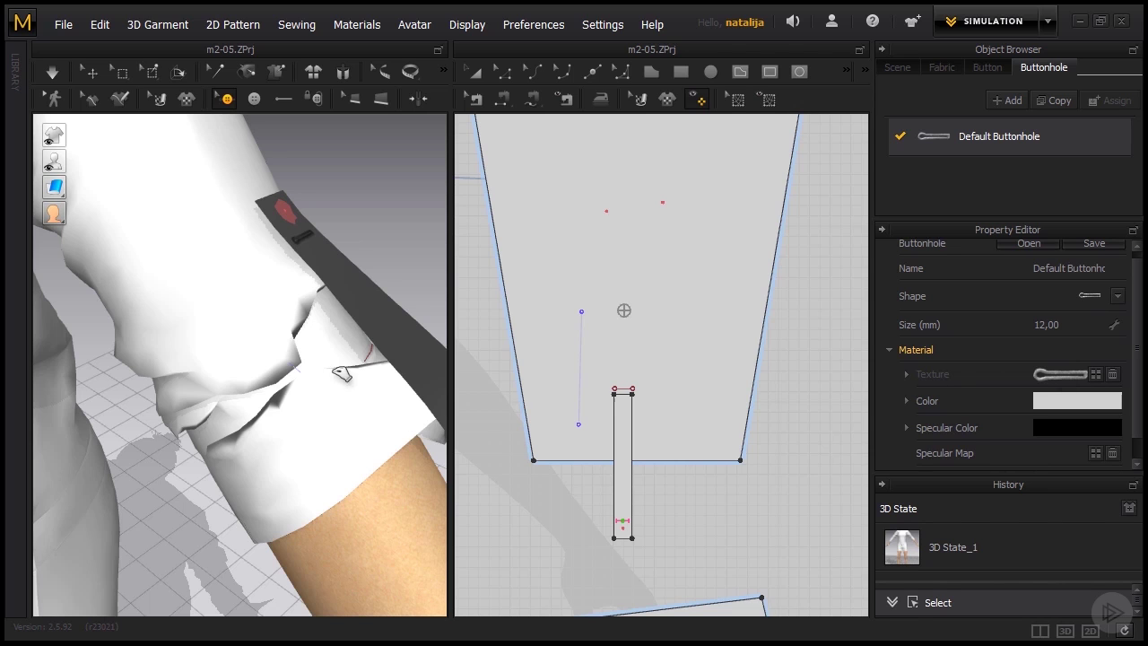
# Step: Fasten the sleeve's button to the strip's buttonhole with Fasten Button
pyautogui.moveTo(346, 377)
pyautogui.mouseDown(button='right')
pyautogui.moveTo(366, 362)
pyautogui.moveTo(329, 378)
pyautogui.mouseUp(button='right')
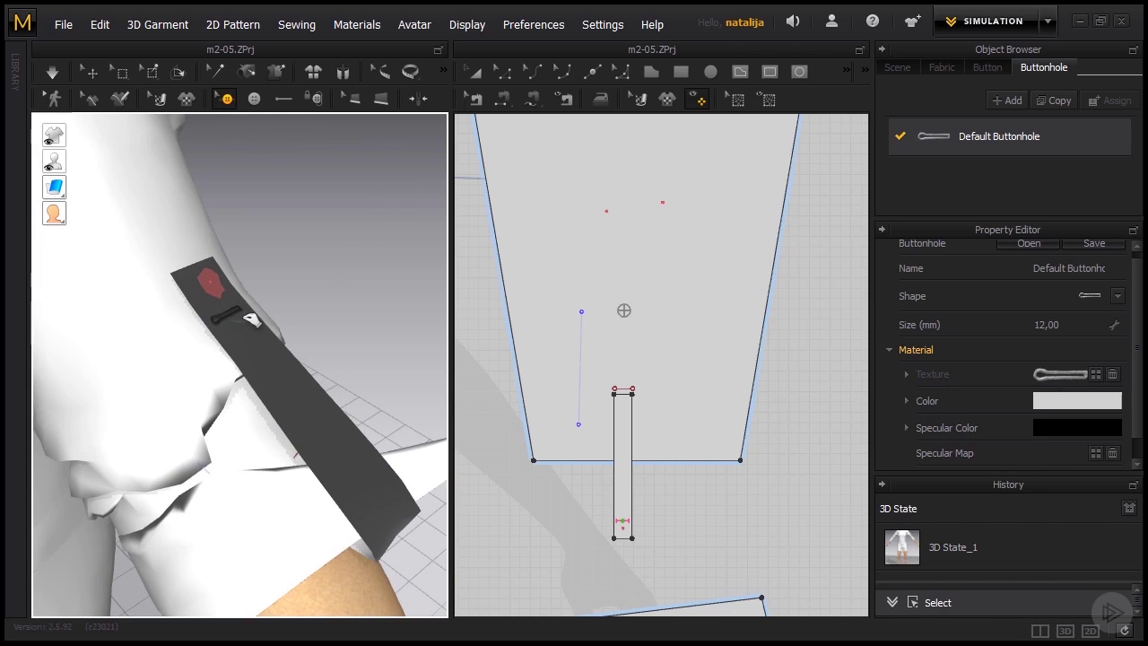
pyautogui.click(238, 314)
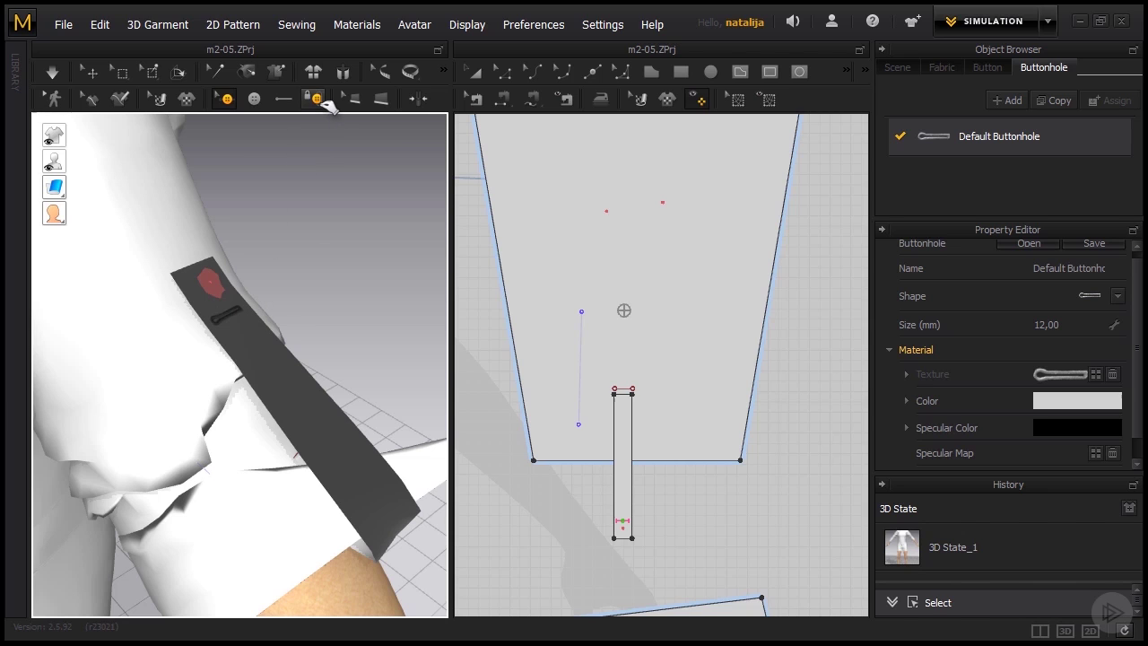
pyautogui.click(316, 99)
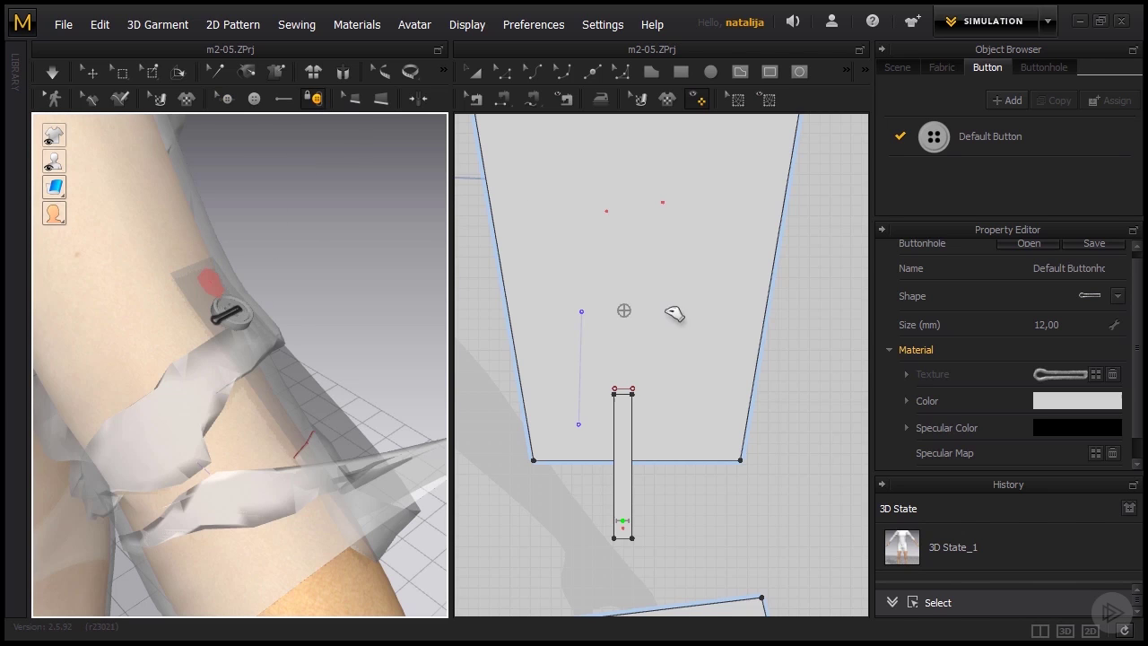
pyautogui.click(624, 311)
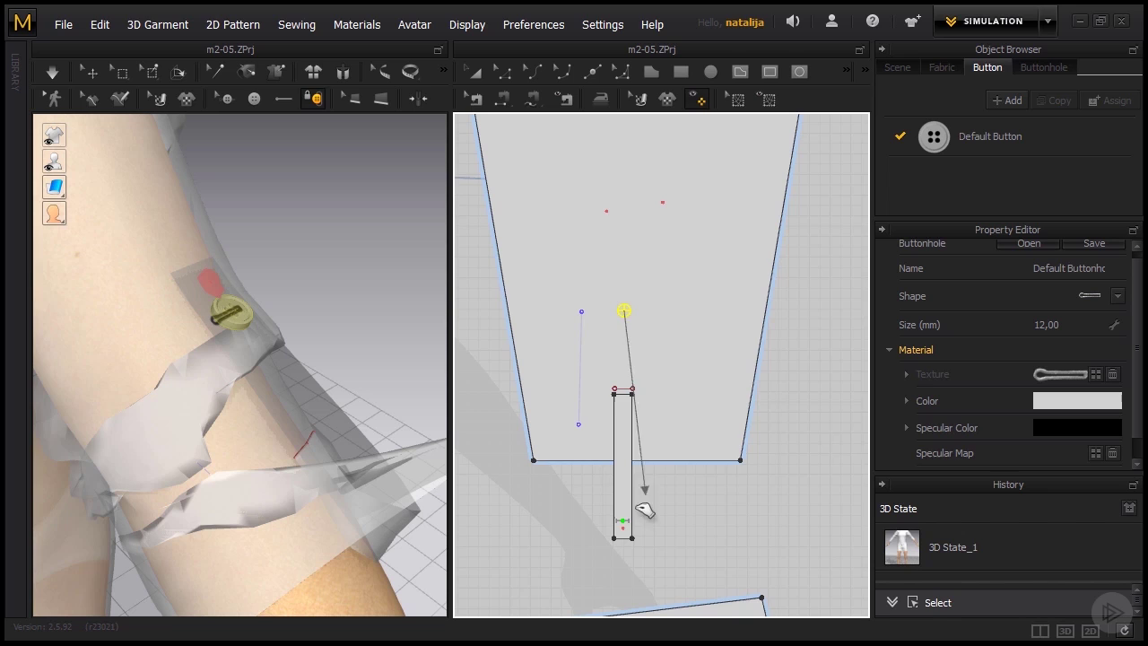
pyautogui.click(633, 529)
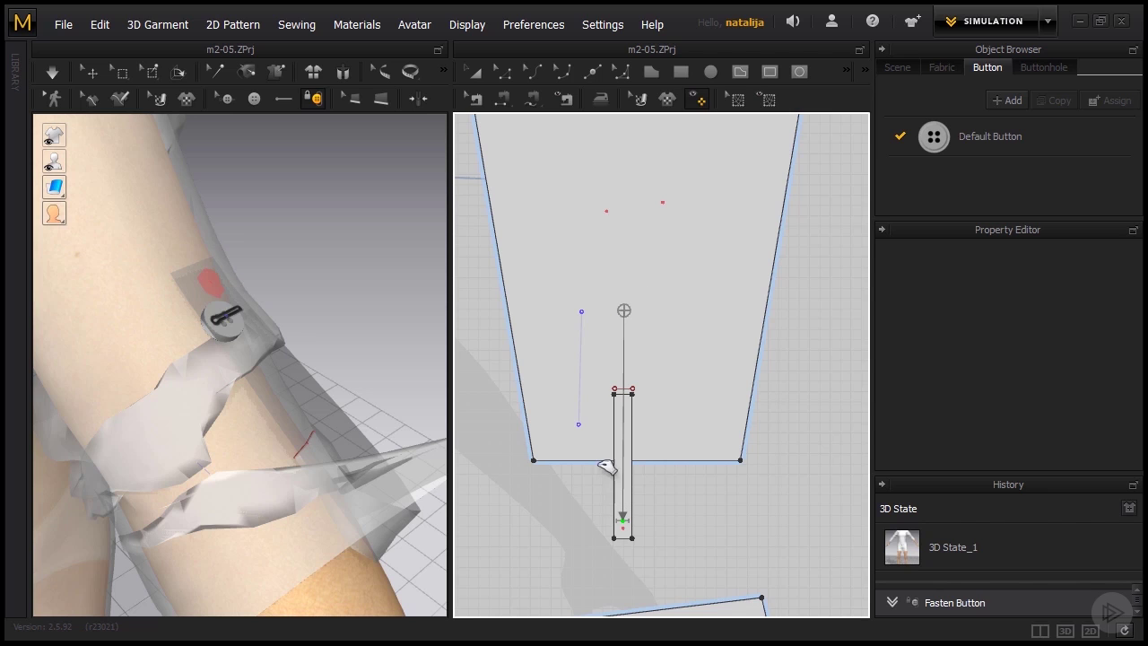
# Step: Delete all pins and start the simulation so the strap closes onto the button
pyautogui.click(474, 71)
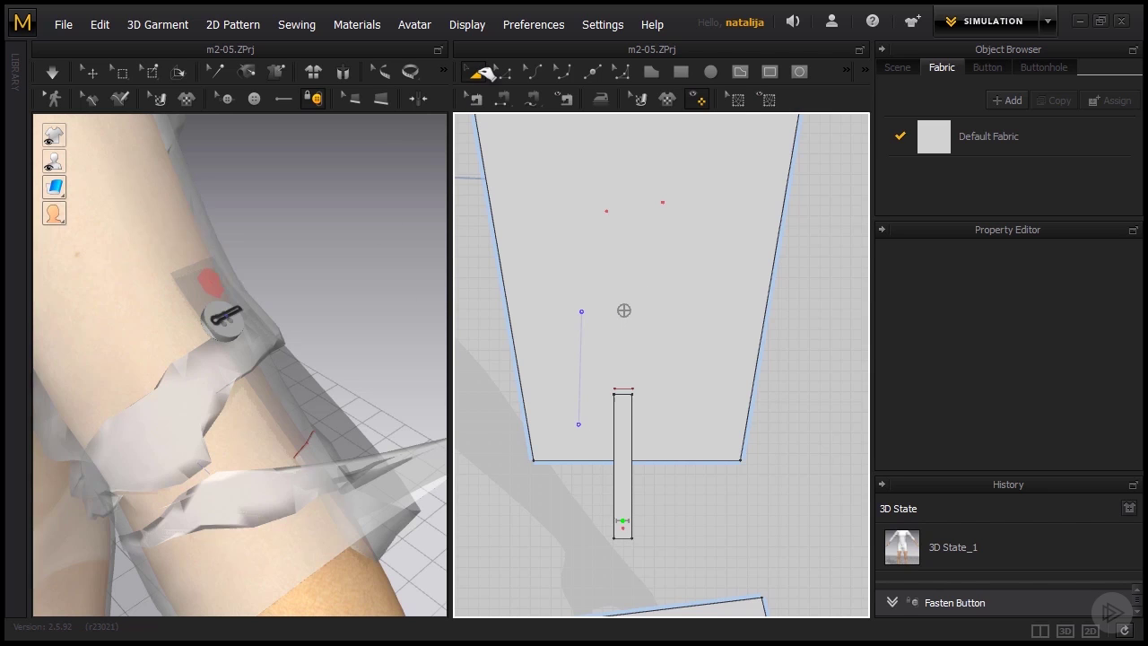
pyautogui.scroll(-8, 287, 431)
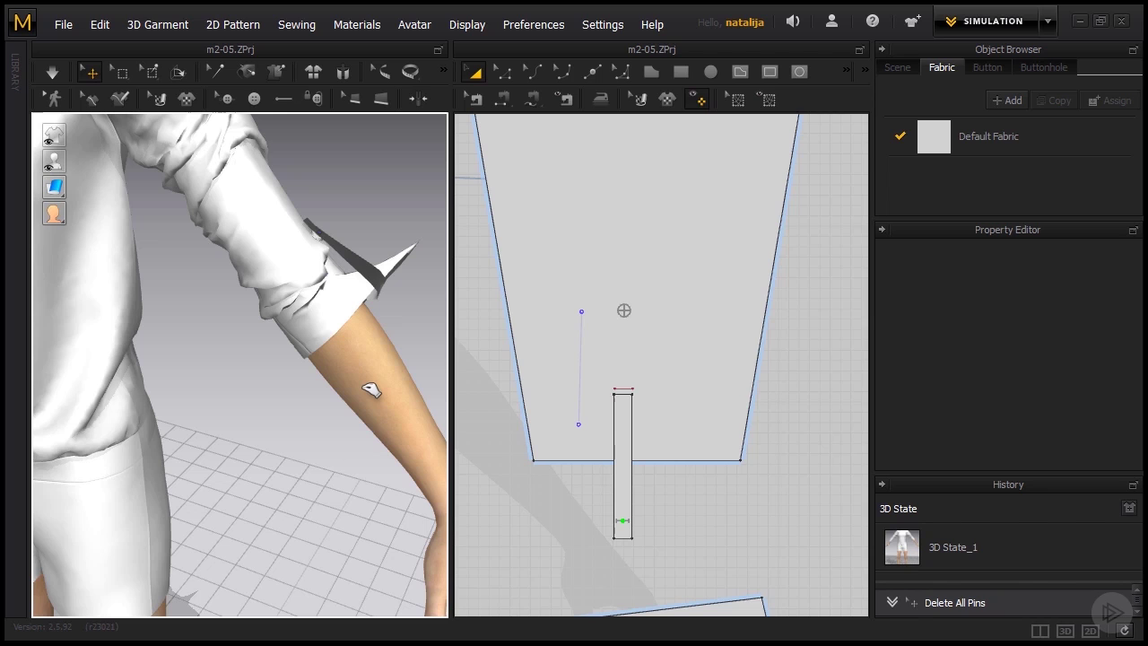
pyautogui.press('space')
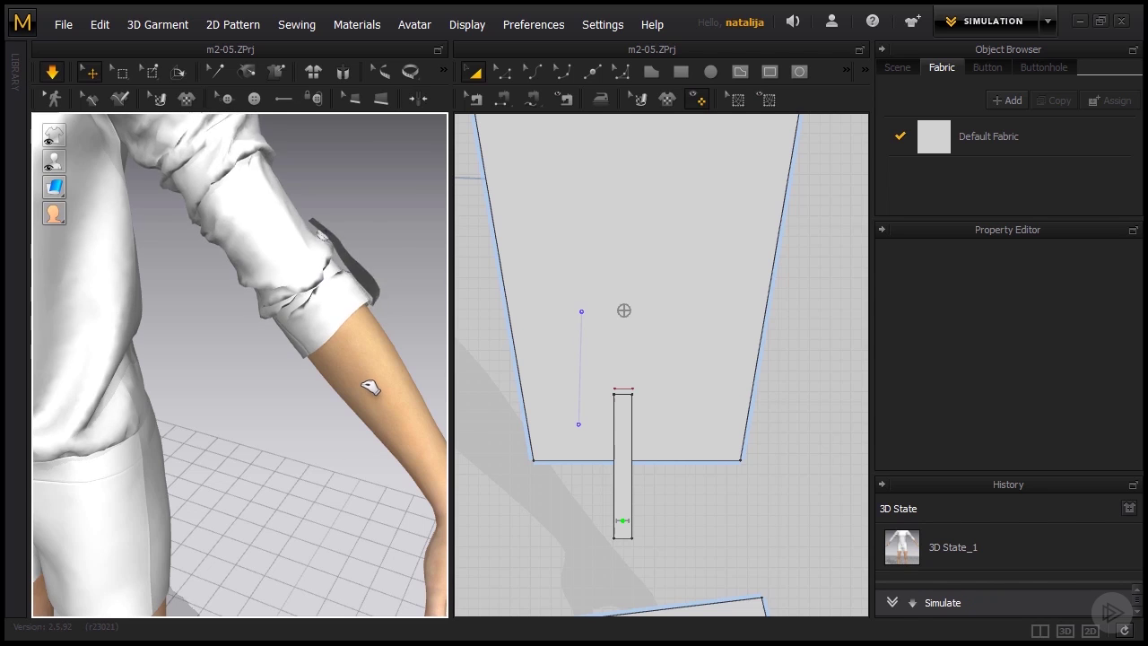
# Step: Pull the strap's buttoned end and the sleeve fabric beside it upward in 3D during the simulation
pyautogui.moveTo(344, 384); pyautogui.dragTo(225, 425, button='right')
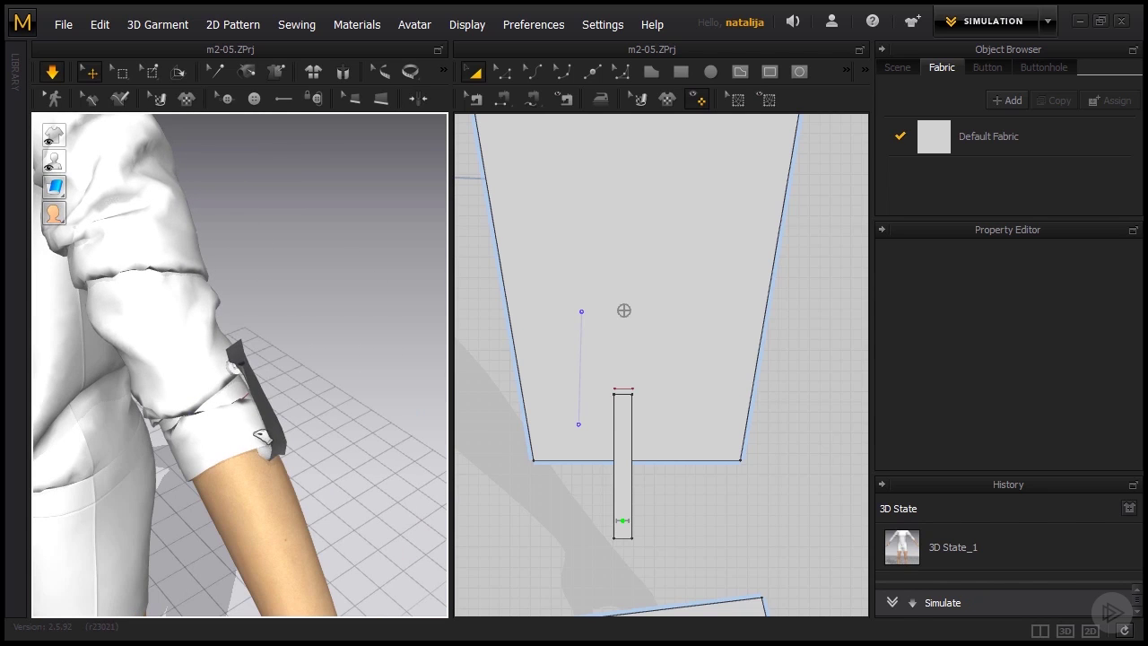
pyautogui.scroll(4, 252, 381)
pyautogui.moveTo(210, 367); pyautogui.dragTo(274, 394, button='middle')
pyautogui.click(257, 361)
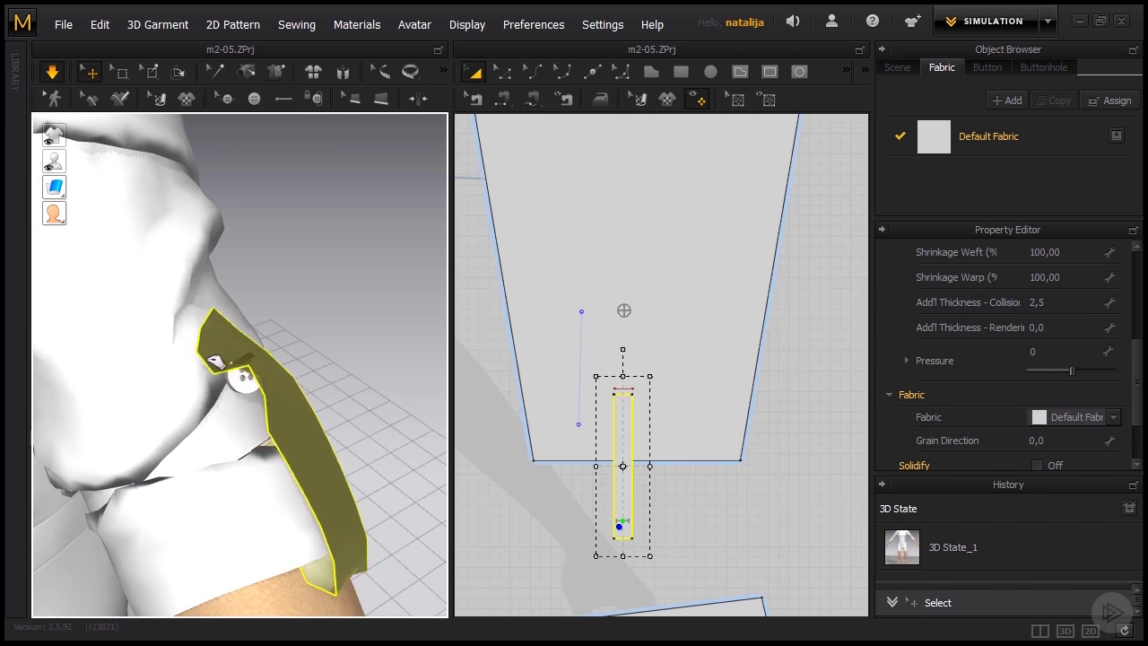
pyautogui.click(139, 268)
pyautogui.moveTo(140, 268); pyautogui.dragTo(120, 191)
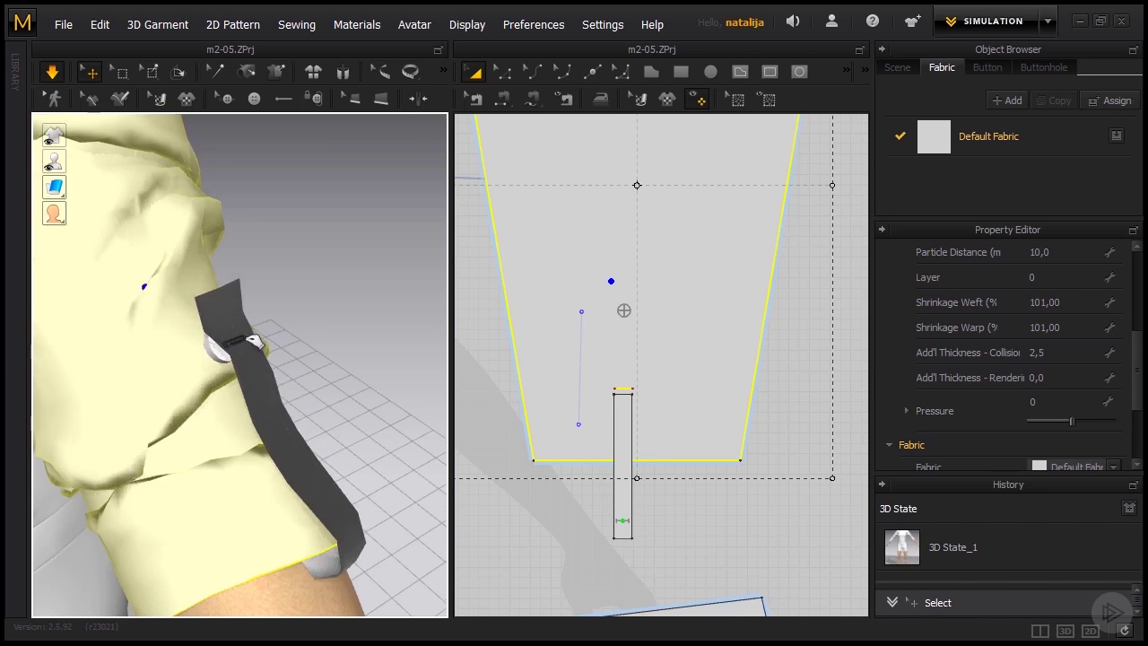
# Step: Pull the sleeve fabric up, pin it at two points above the button, and draw the strap's end onto the sleeve
pyautogui.scroll(-3, 291, 358)
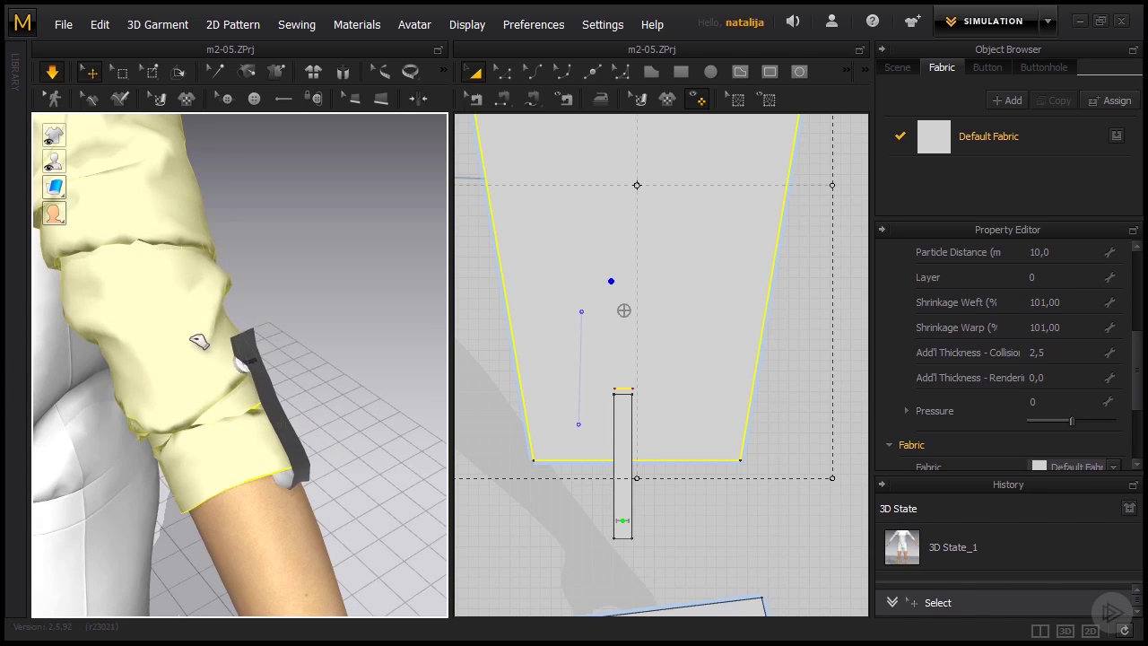
pyautogui.moveTo(182, 302); pyautogui.dragTo(210, 257)
pyautogui.moveTo(237, 342); pyautogui.dragTo(264, 332, button='right')
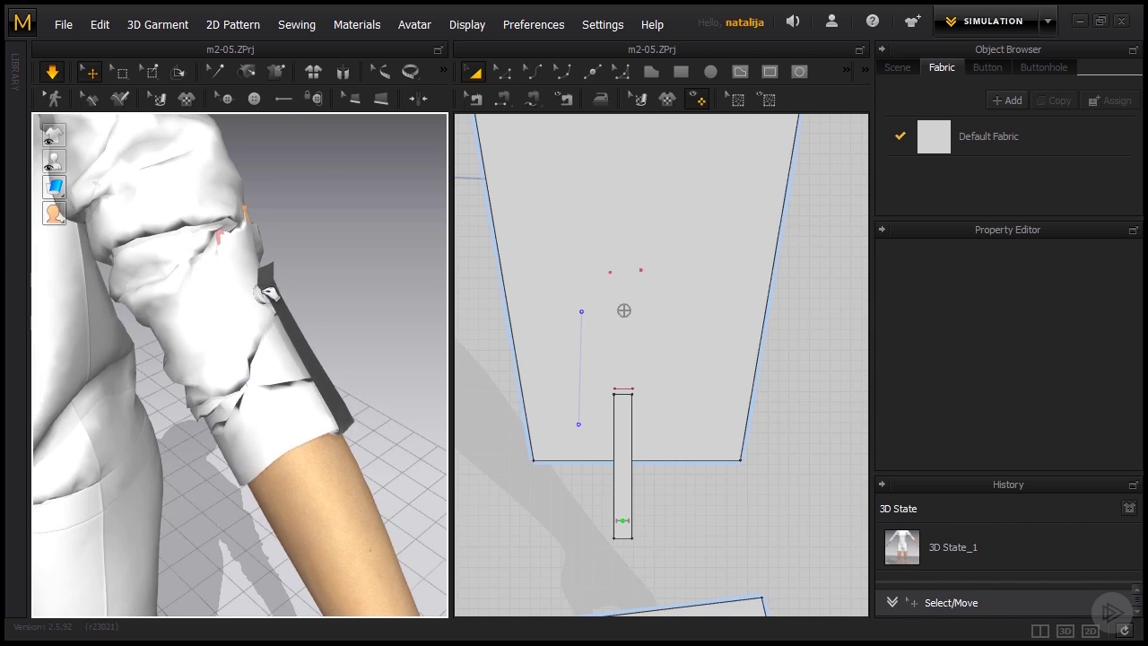
pyautogui.click(263, 293)
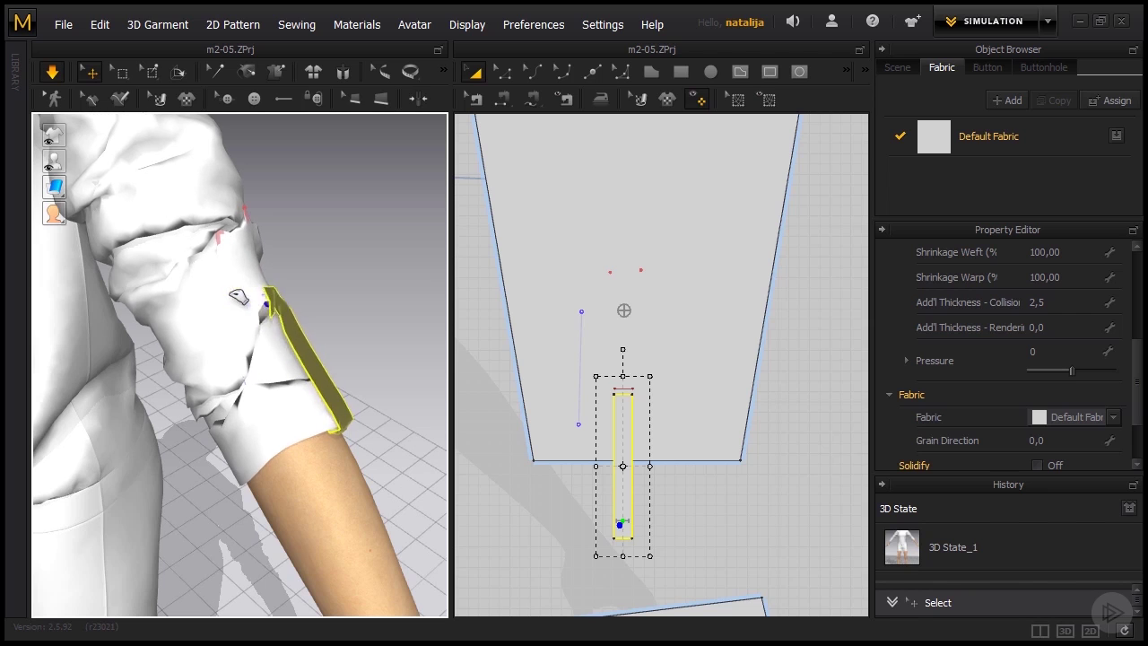
pyautogui.moveTo(278, 311); pyautogui.dragTo(225, 271)
# Step: Stop the simulation and reset the 3D position of the button under the strap
pyautogui.scroll(3, 285, 277)
pyautogui.moveTo(320, 178); pyautogui.dragTo(266, 341, button='middle')
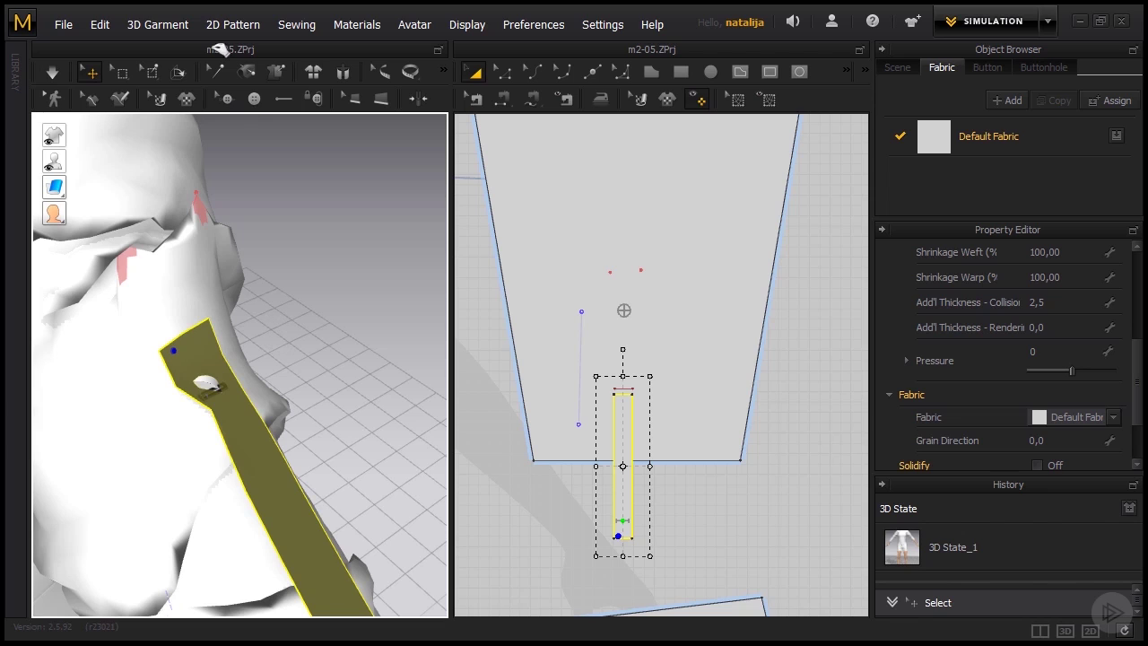
pyautogui.click(228, 99)
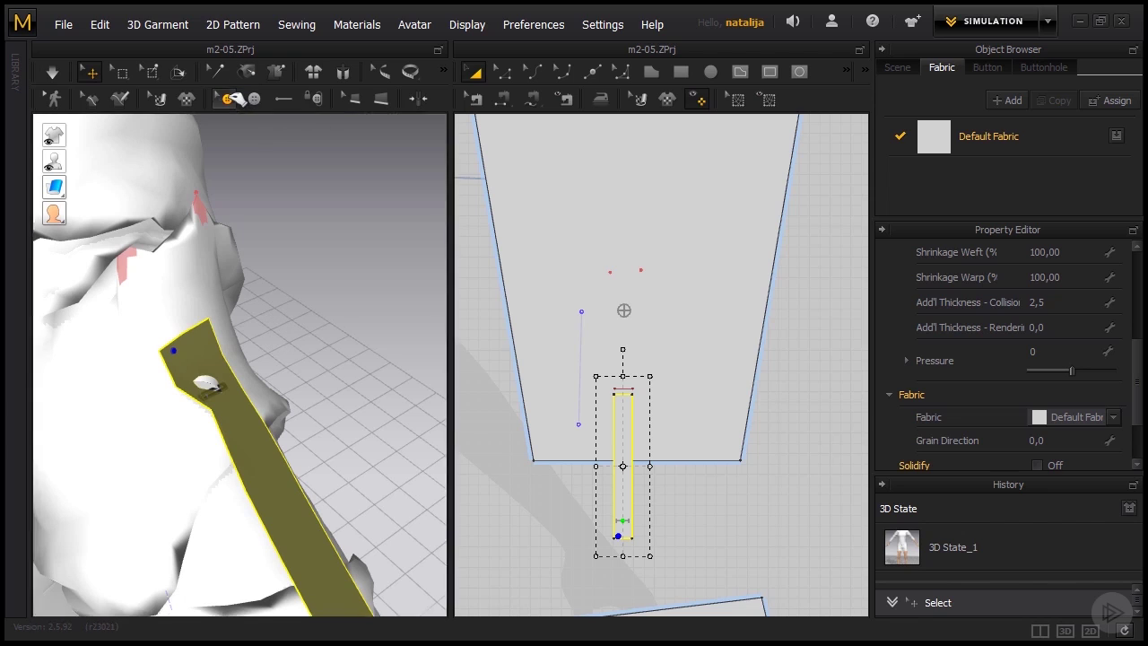
pyautogui.click(212, 386)
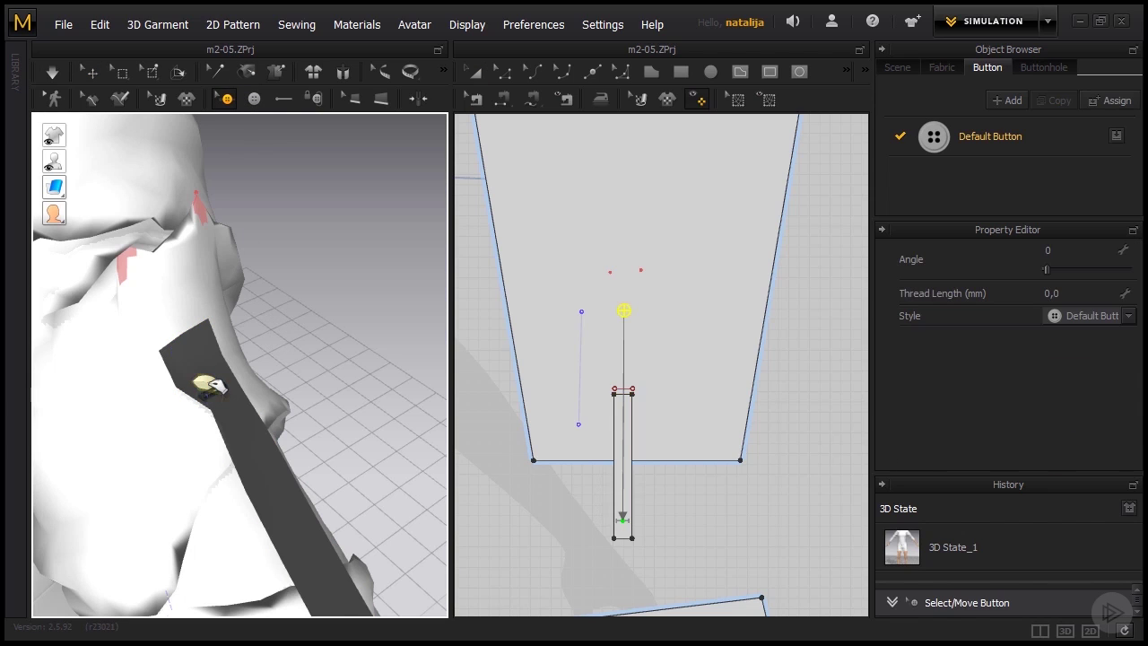
pyautogui.rightClick(211, 384)
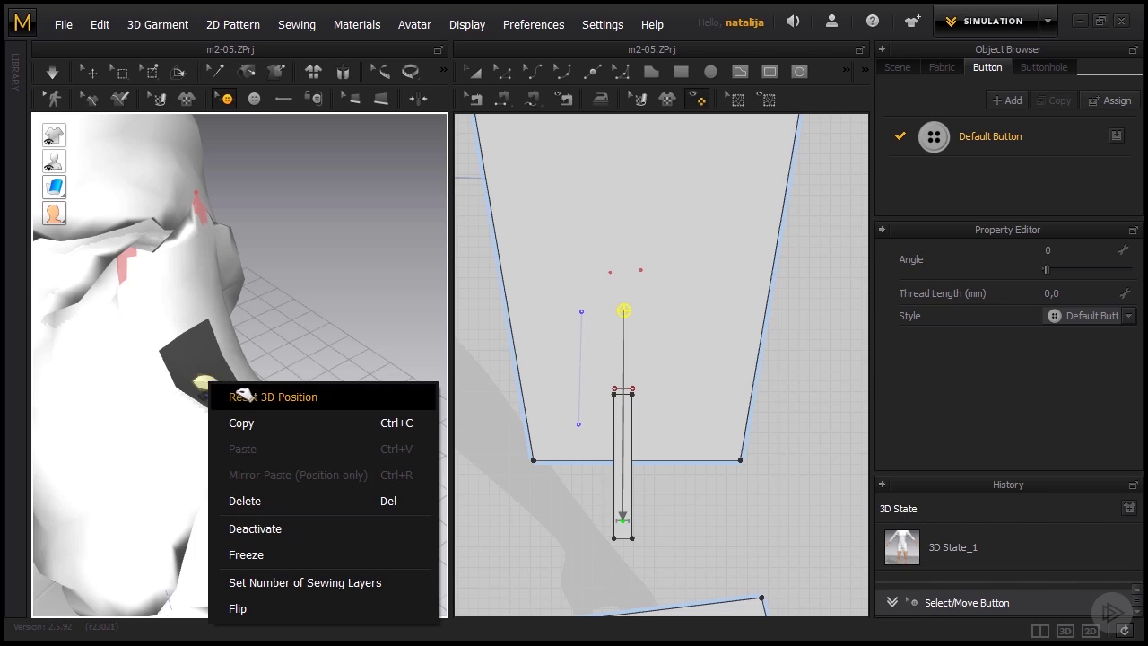
pyautogui.click(249, 396)
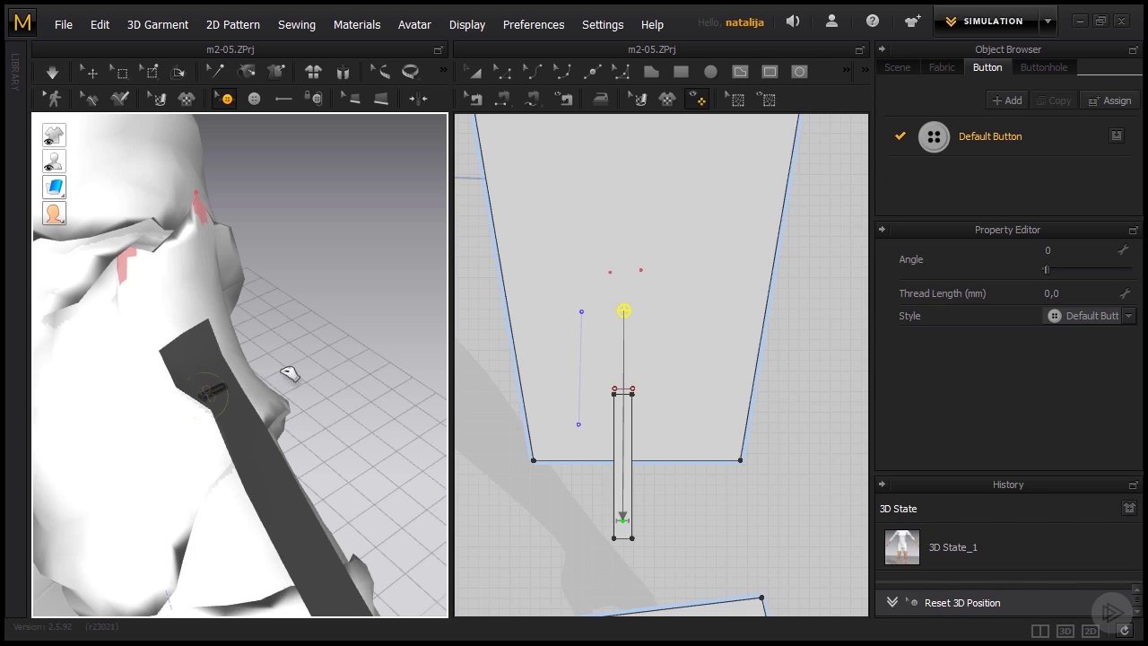
# Step: Resume the simulation and pull the strap's buttonhole end against the outside of the sleeve
pyautogui.click(90, 72)
pyautogui.press('space')
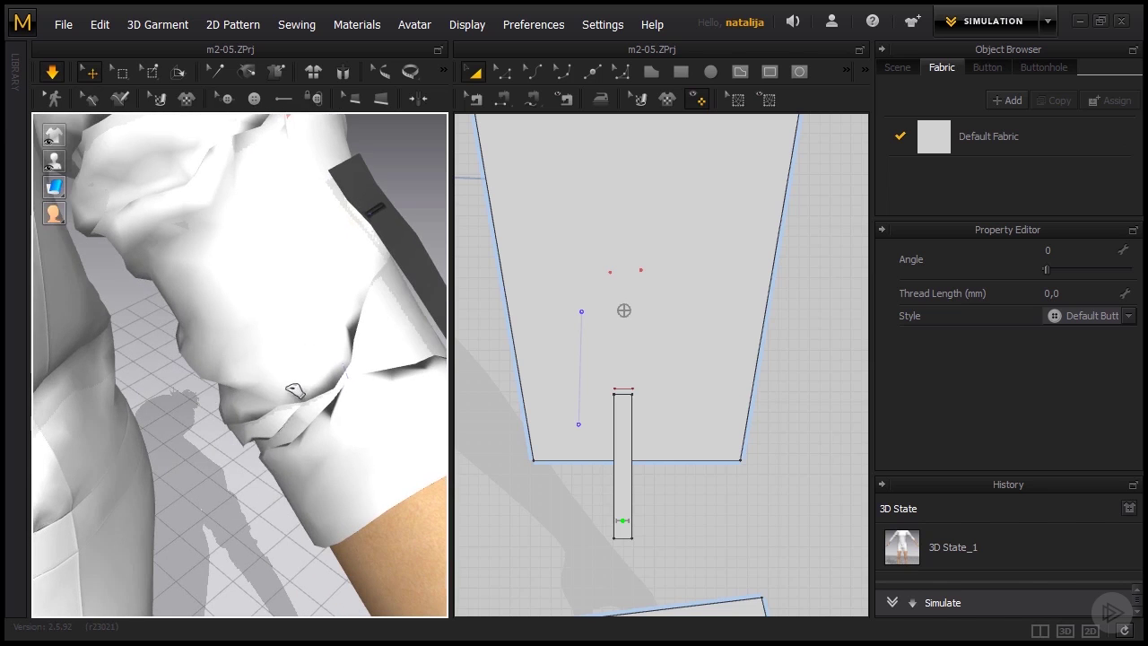
pyautogui.click(362, 256)
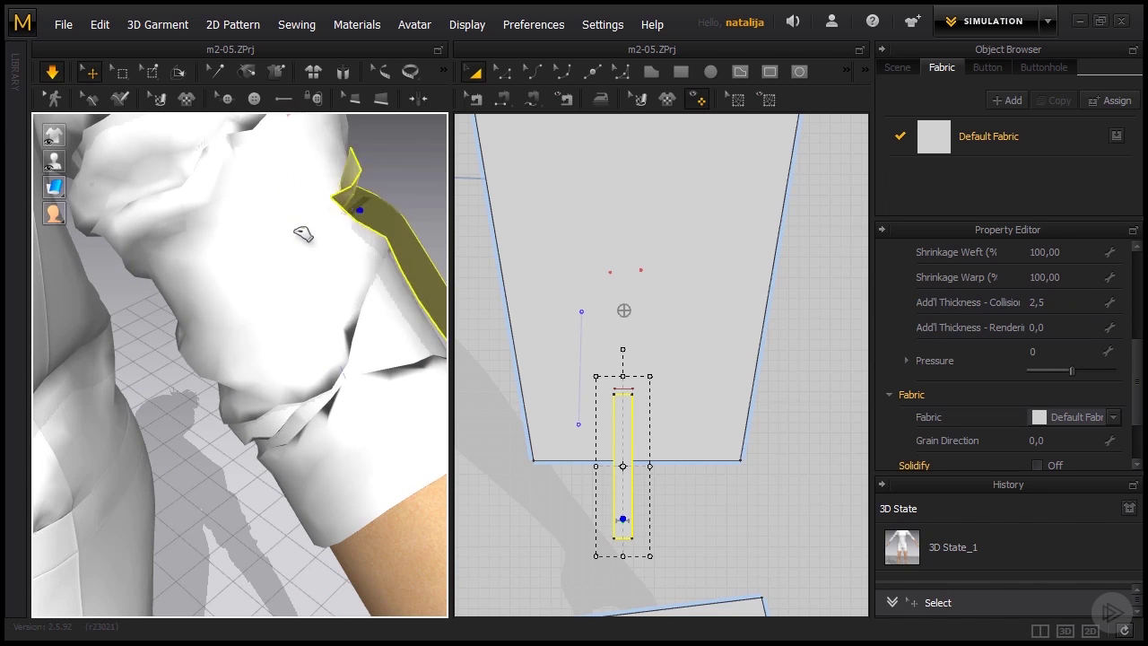
pyautogui.moveTo(378, 212); pyautogui.dragTo(306, 235)
pyautogui.scroll(-2, 260, 296)
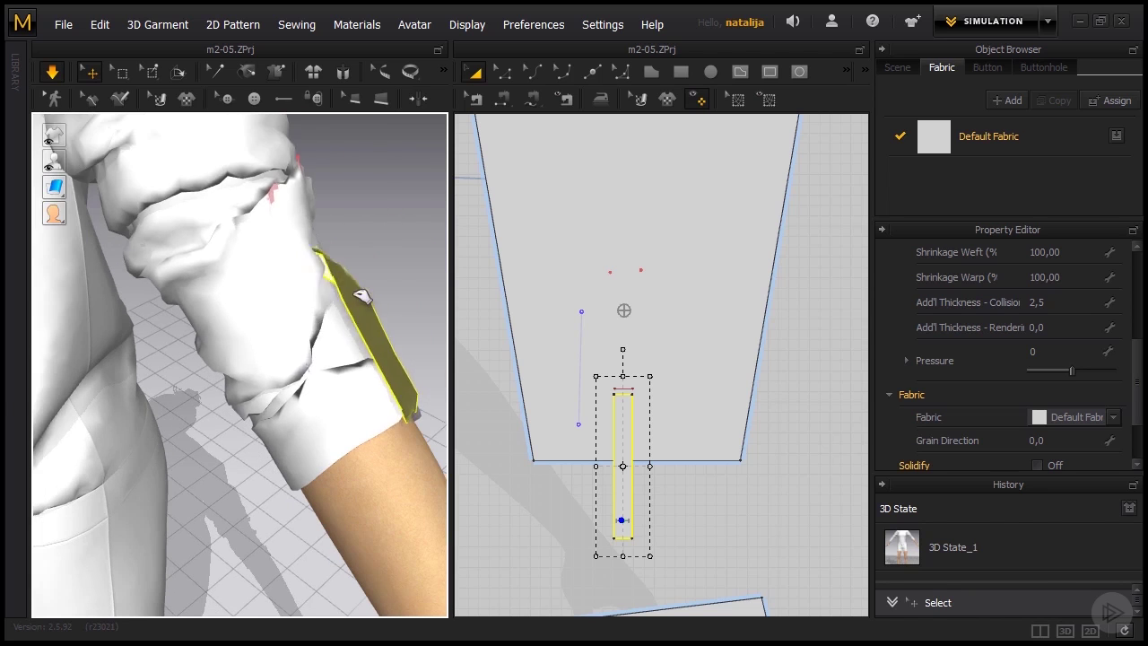
# Step: Pull the rolled sleeve fabric upward beside the strap and pin it at one more point
pyautogui.scroll(-2, 362, 302)
pyautogui.moveTo(367, 312); pyautogui.dragTo(348, 329, button='right')
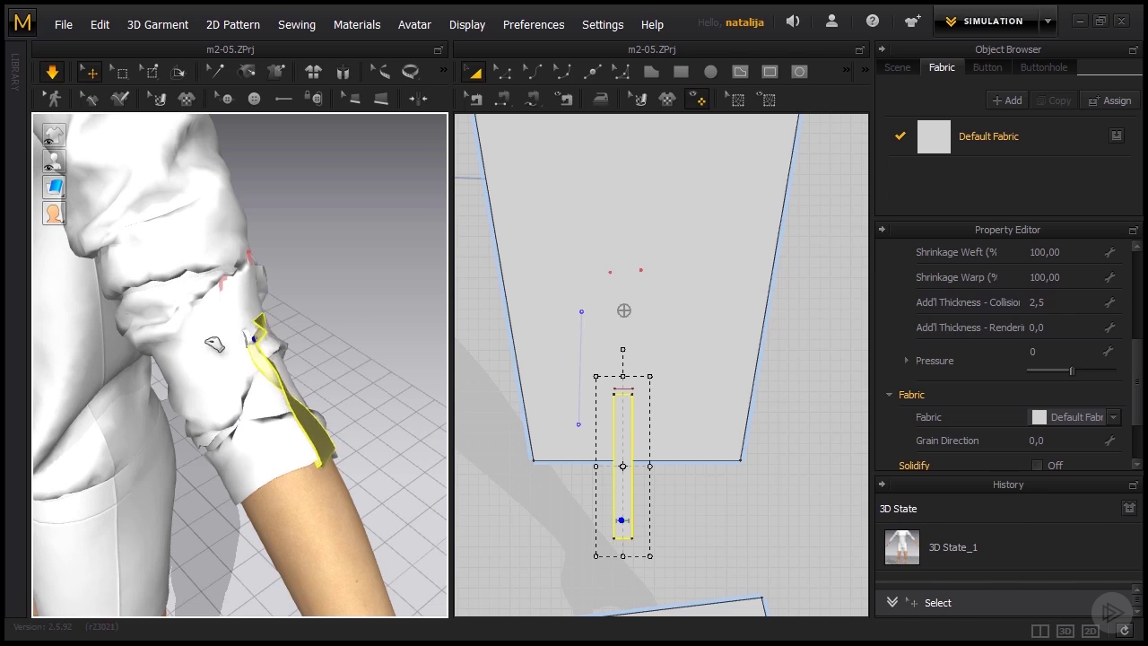
pyautogui.moveTo(213, 341); pyautogui.dragTo(175, 268)
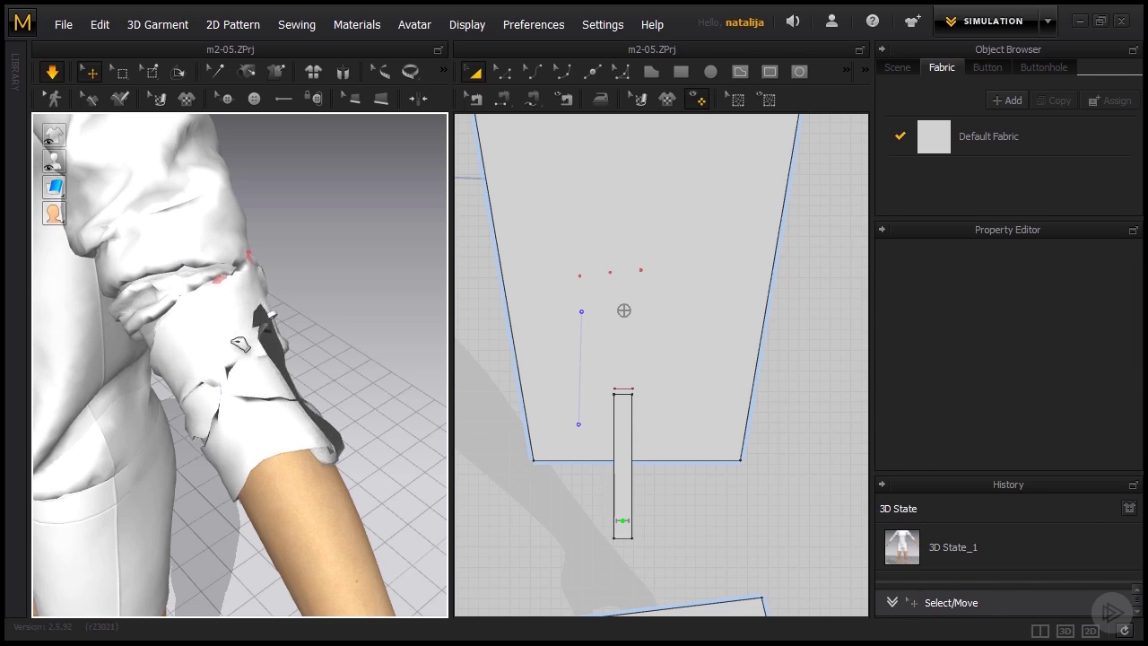
# Step: Pull the buttoned end of the strap across the sleeve and straighten it so the strap lies flat beneath the button
pyautogui.moveTo(269, 341)
pyautogui.mouseDown()
pyautogui.moveTo(239, 330)
pyautogui.moveTo(251, 317)
pyautogui.moveTo(267, 329)
pyautogui.mouseUp()
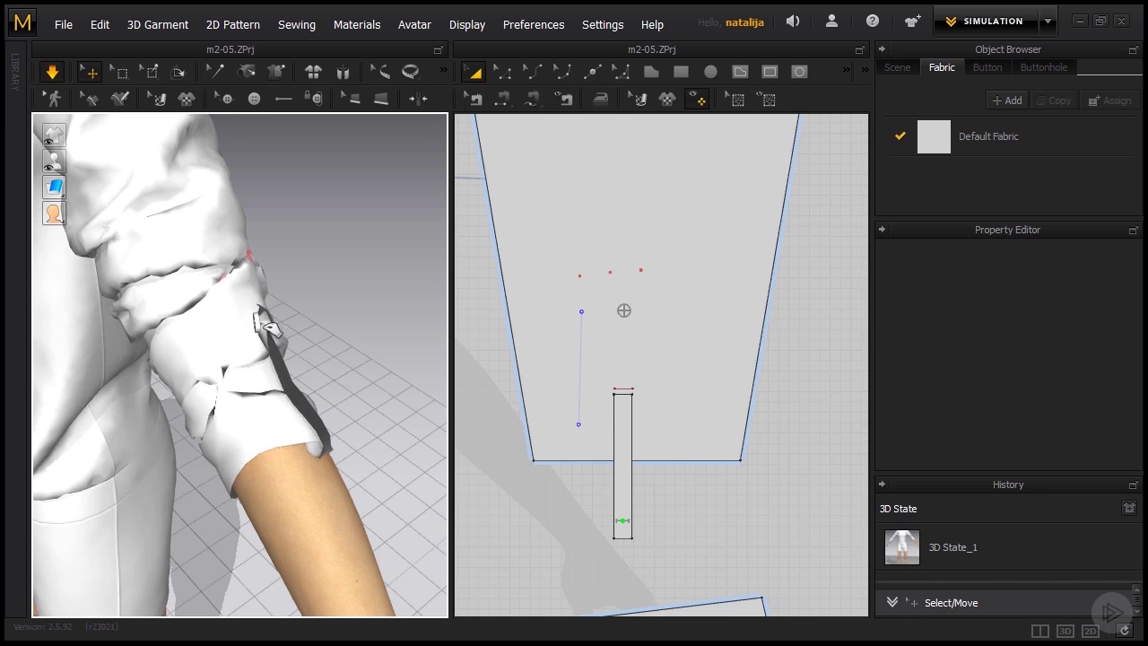
pyautogui.click(268, 322)
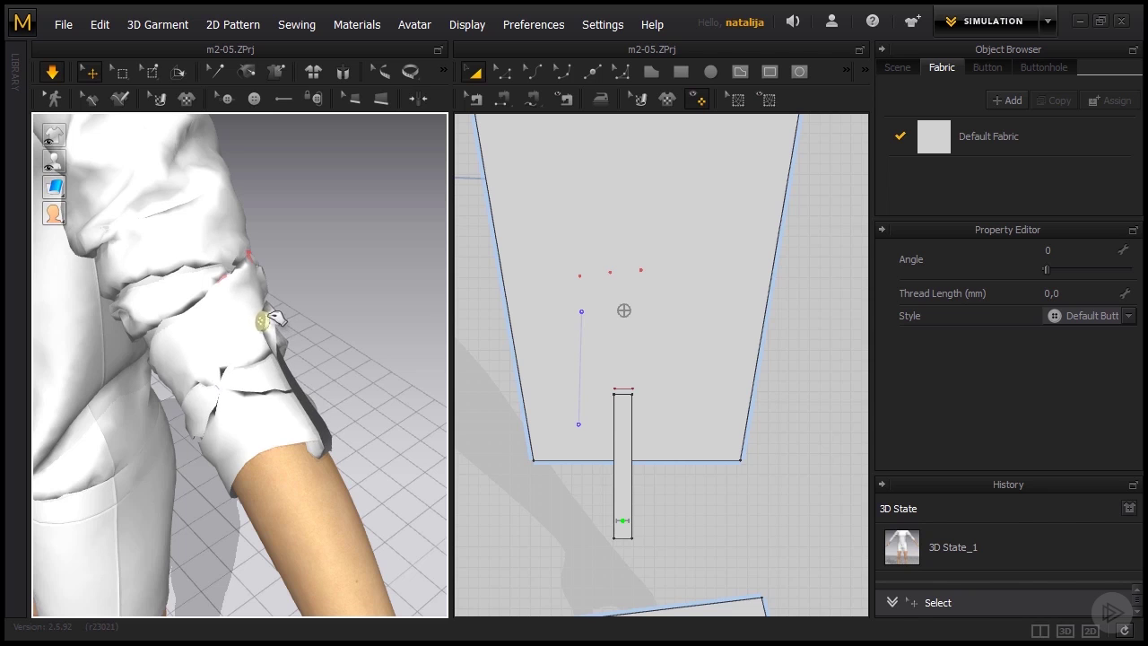
pyautogui.moveTo(355, 344); pyautogui.dragTo(291, 381, button='right')
pyautogui.click(200, 377)
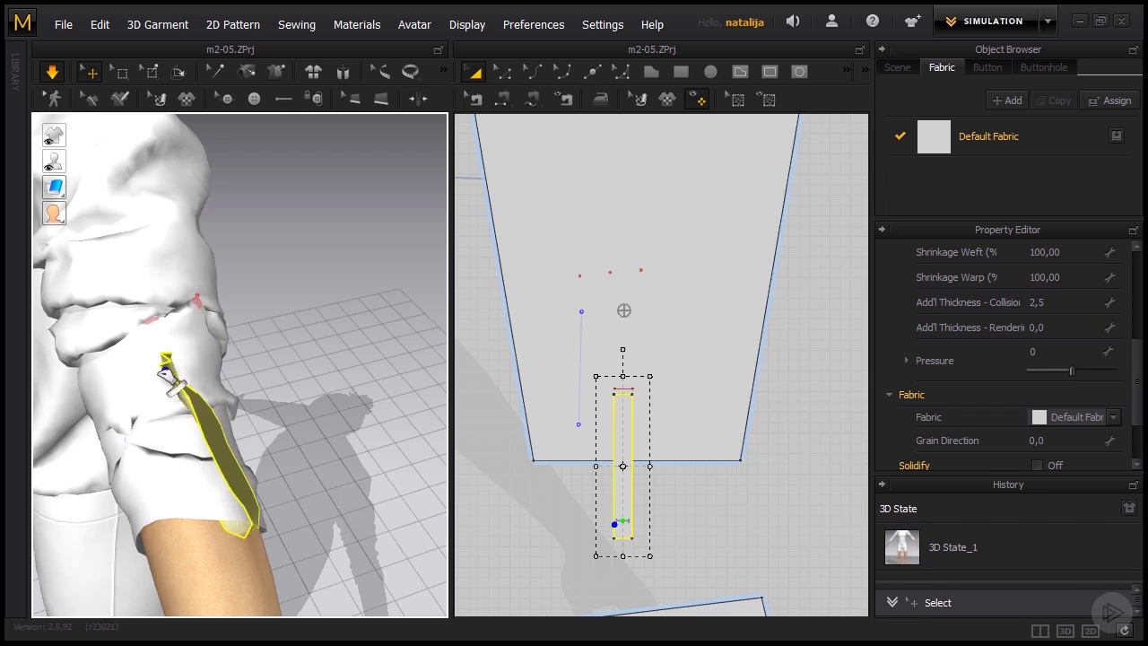
pyautogui.moveTo(148, 376); pyautogui.dragTo(136, 383)
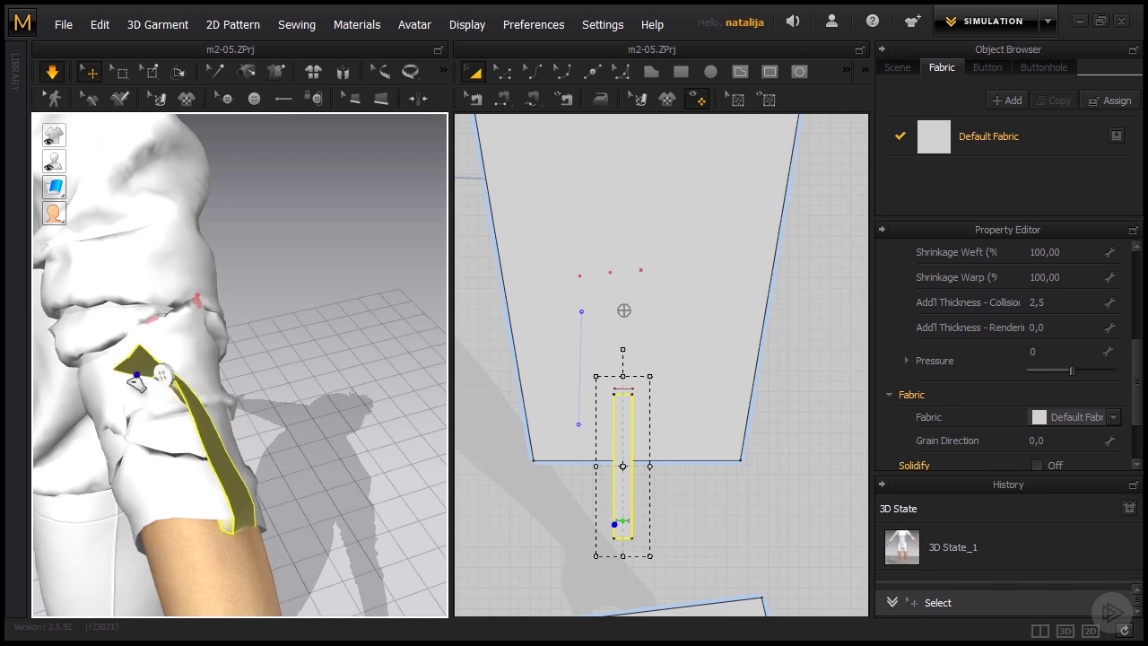
pyautogui.moveTo(208, 404); pyautogui.dragTo(175, 367)
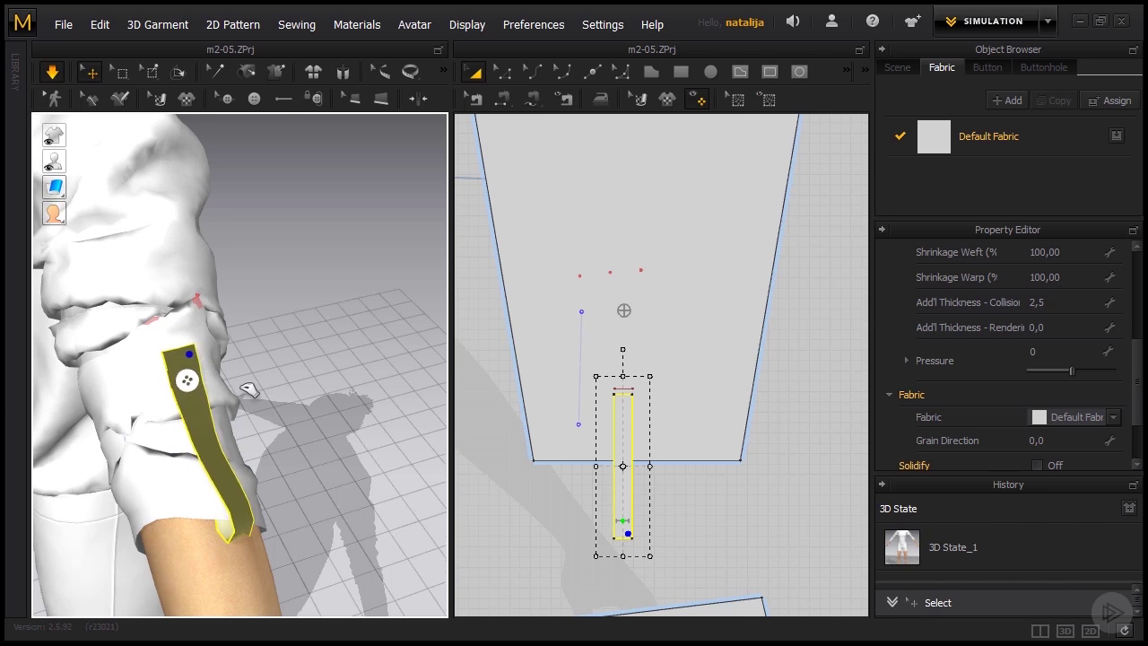
# Step: Delete all pins so the rolled sleeve and strap settle freely in the running simulation, and deselect the strap
pyautogui.moveTo(249, 415); pyautogui.dragTo(318, 417, button='right')
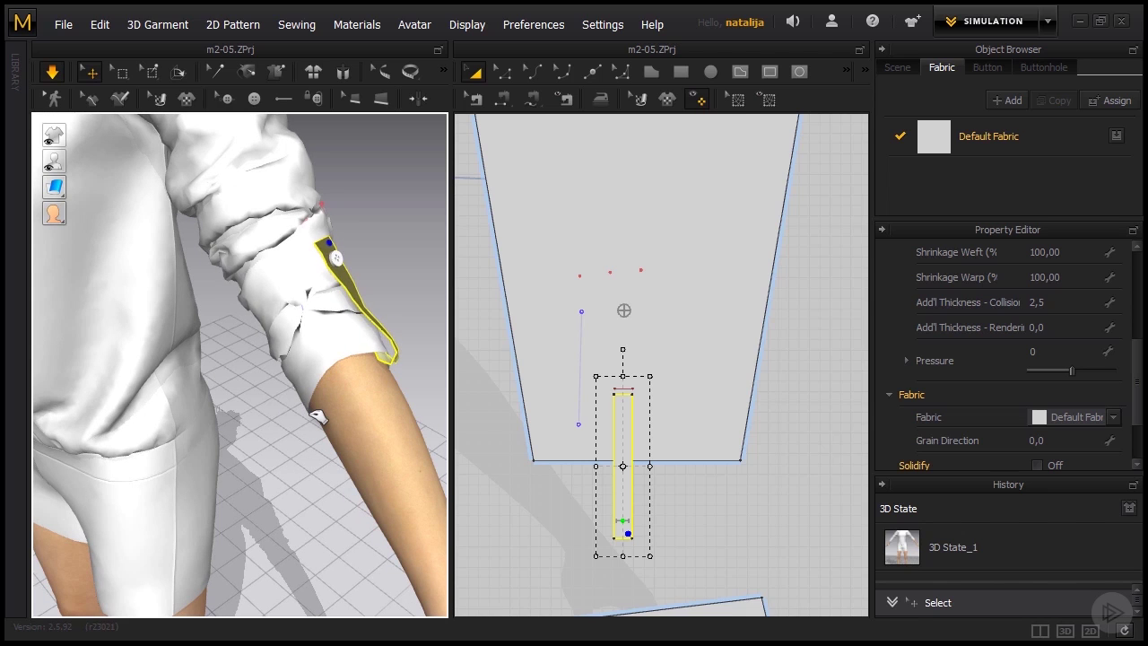
pyautogui.hotkey('ctrl', 'w')
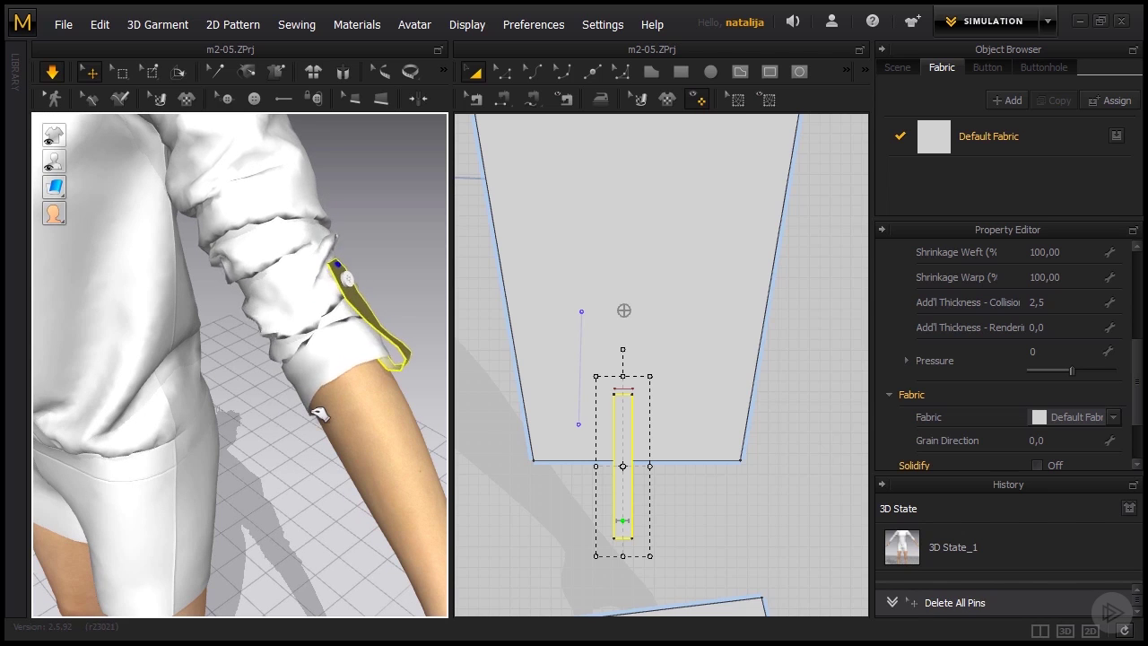
pyautogui.click(333, 377)
pyautogui.click(318, 443)
pyautogui.moveTo(317, 443)
pyautogui.mouseDown(button='right')
pyautogui.moveTo(404, 421)
pyautogui.moveTo(245, 471)
pyautogui.moveTo(177, 476)
pyautogui.moveTo(194, 457)
pyautogui.moveTo(330, 435)
pyautogui.mouseUp(button='right')
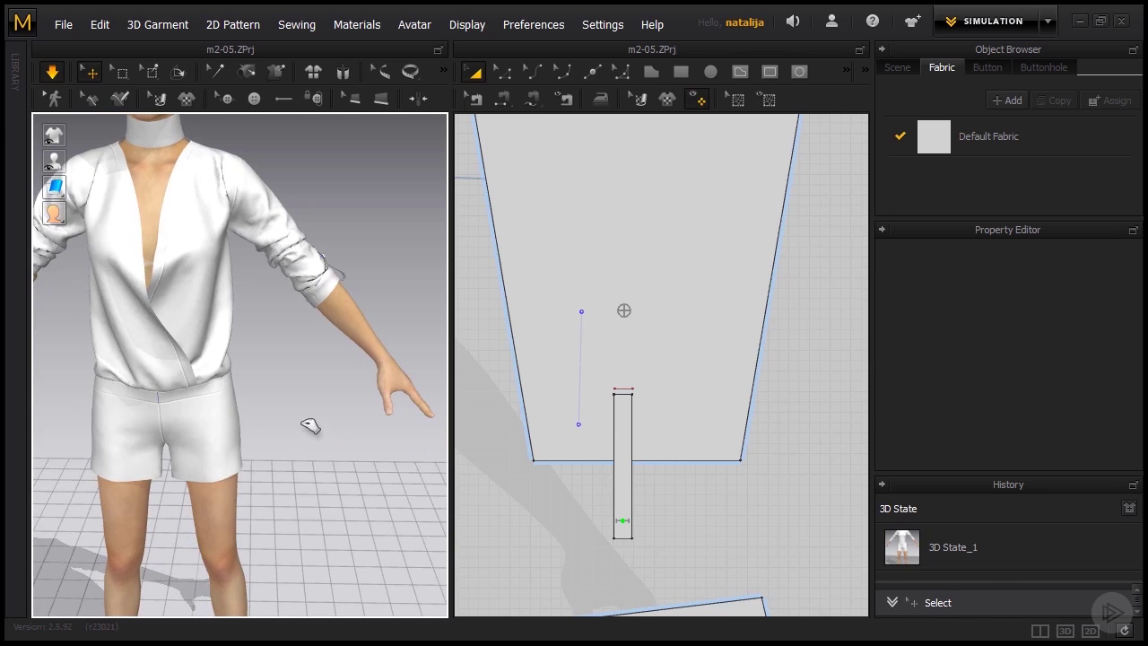
pyautogui.moveTo(341, 393); pyautogui.dragTo(443, 408, button='middle')
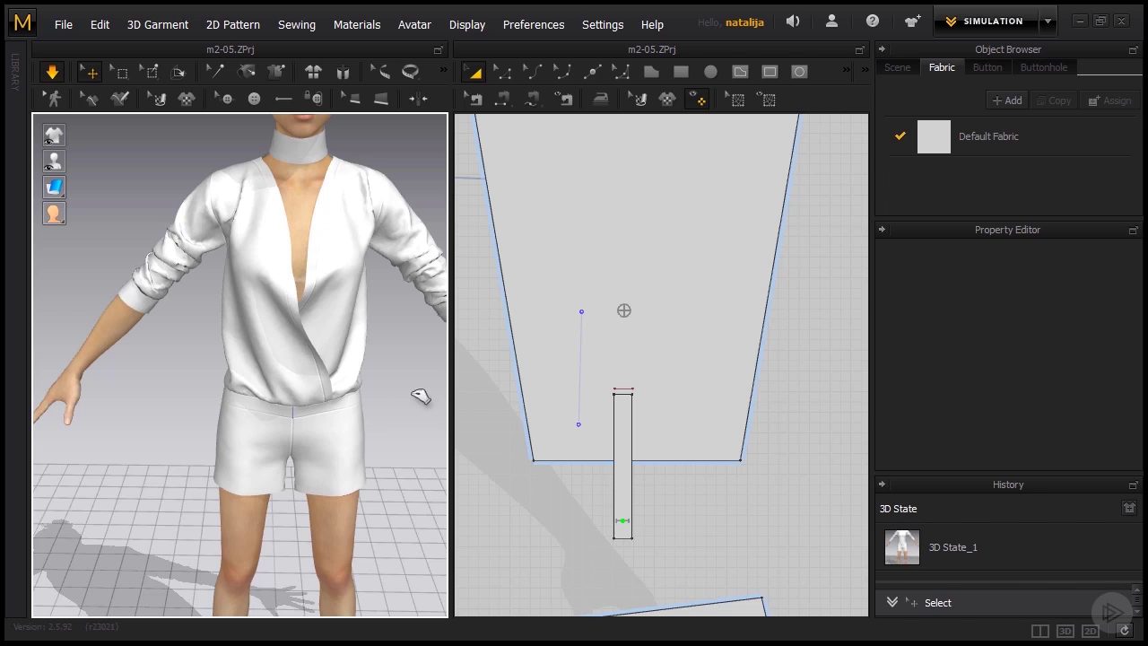
pyautogui.moveTo(423, 394); pyautogui.dragTo(328, 397, button='right')
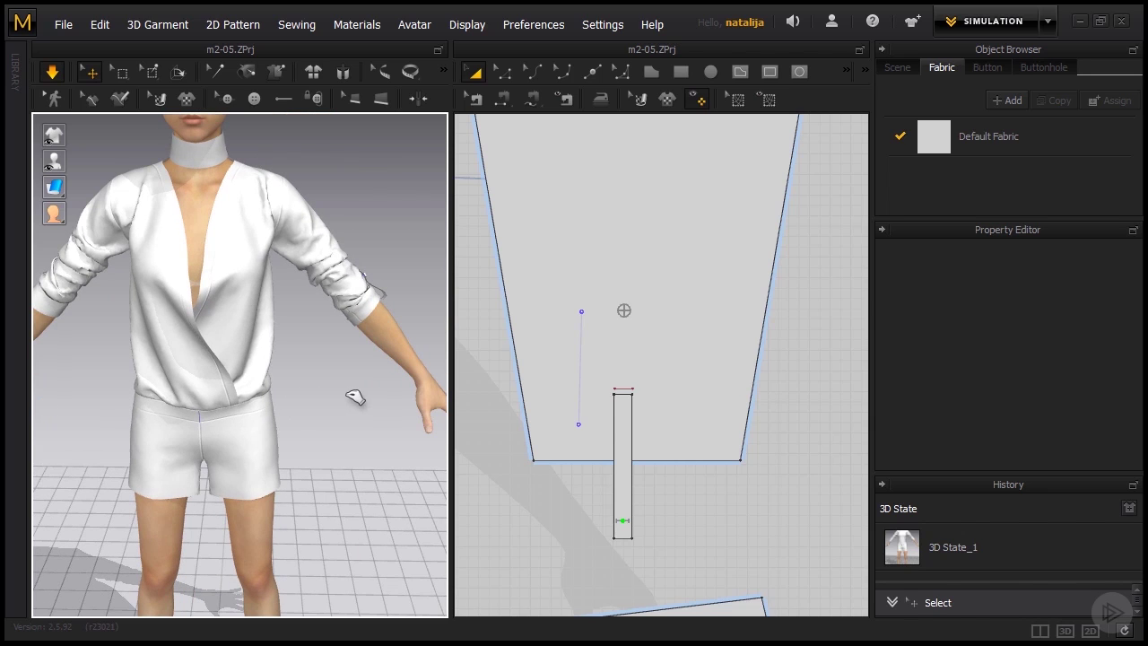